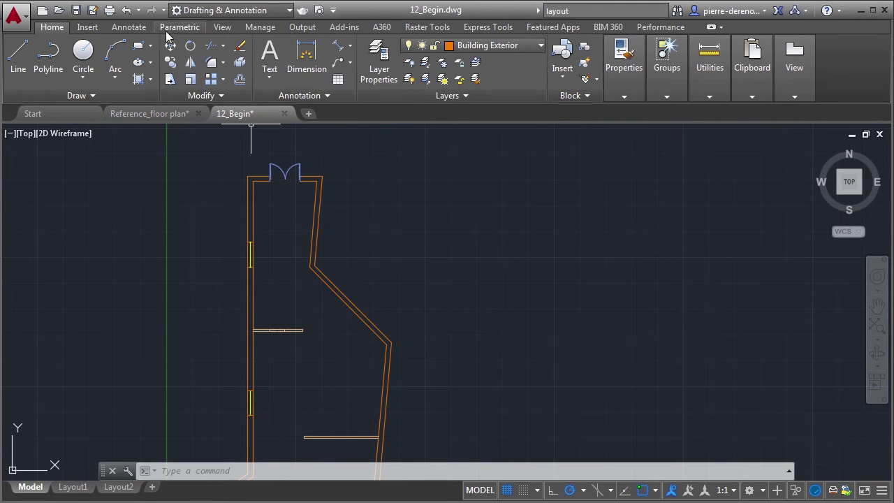
# - Look over the Annotate tab, return to Home, and zoom in on the slanted walls
pyautogui.click(129, 27)
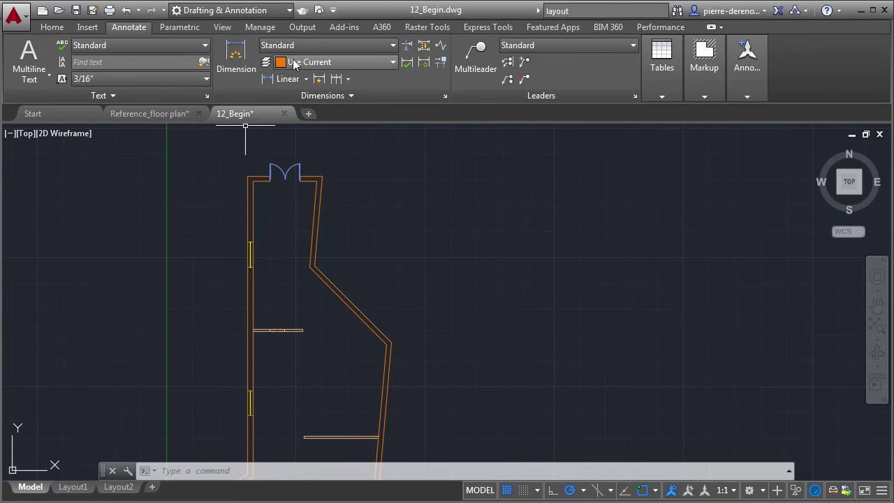
pyautogui.click(55, 30)
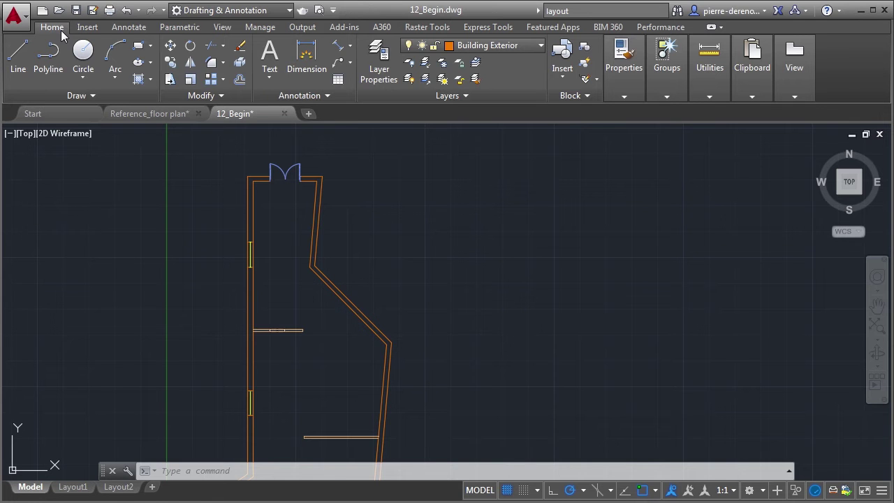
pyautogui.scroll(-2, 395, 150)
pyautogui.scroll(4, 395, 292)
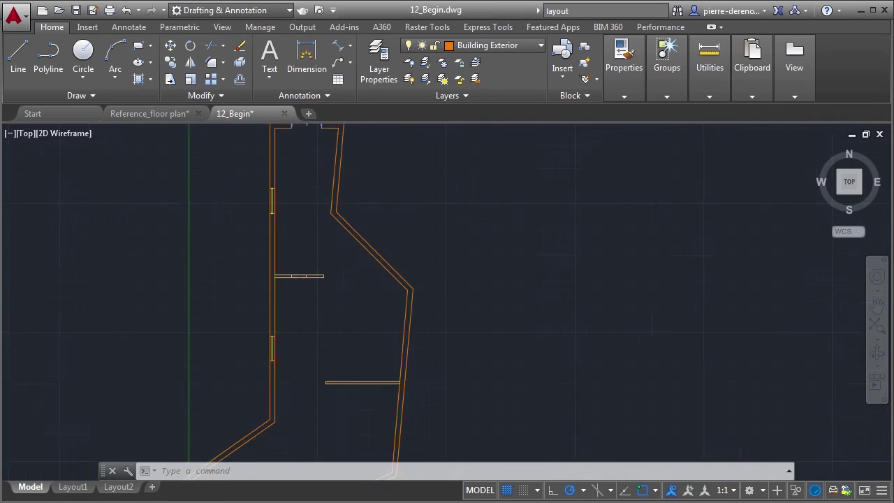
pyautogui.scroll(-4, 395, 292)
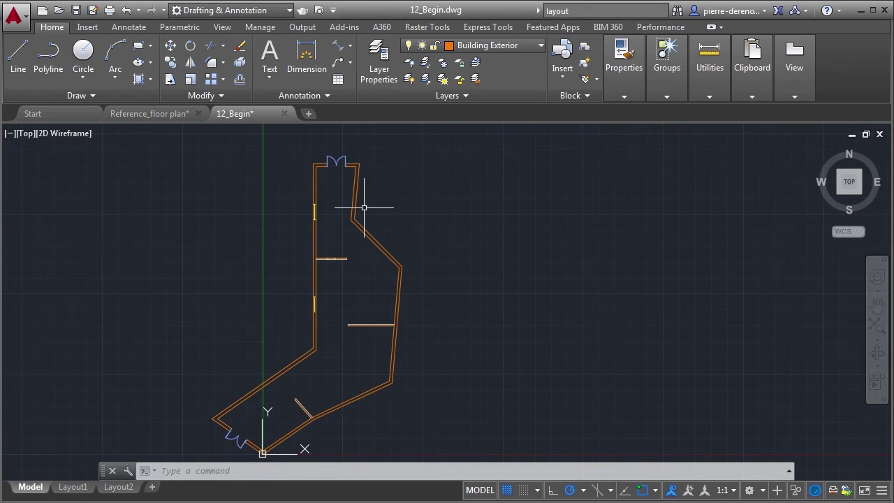
pyautogui.scroll(3, 359, 209)
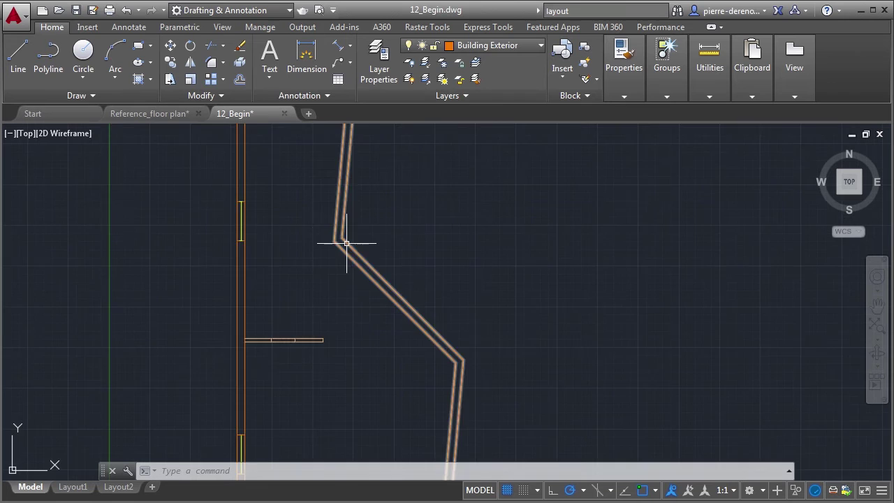
pyautogui.scroll(-3, 347, 245)
pyautogui.moveTo(347, 244)
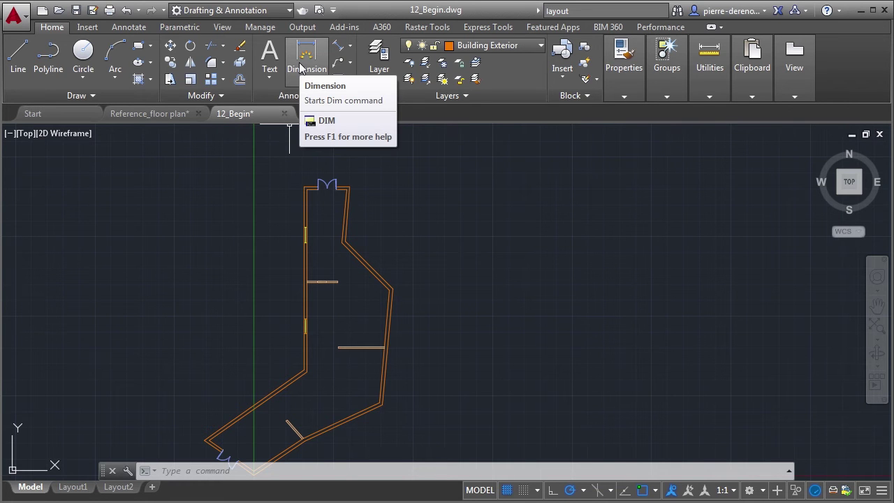
# - Add a 130° angular dimension between the upper and lower slanted wall lines
pyautogui.click(350, 48)
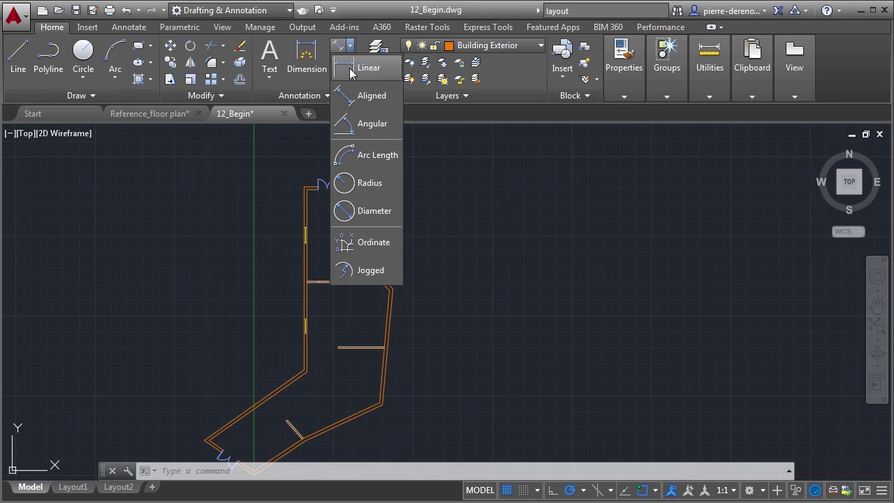
pyautogui.click(359, 123)
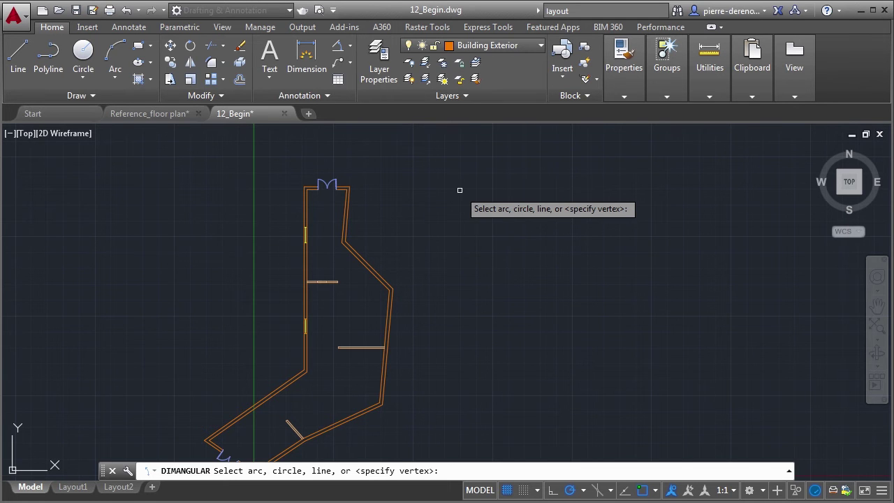
pyautogui.scroll(5, 358, 222)
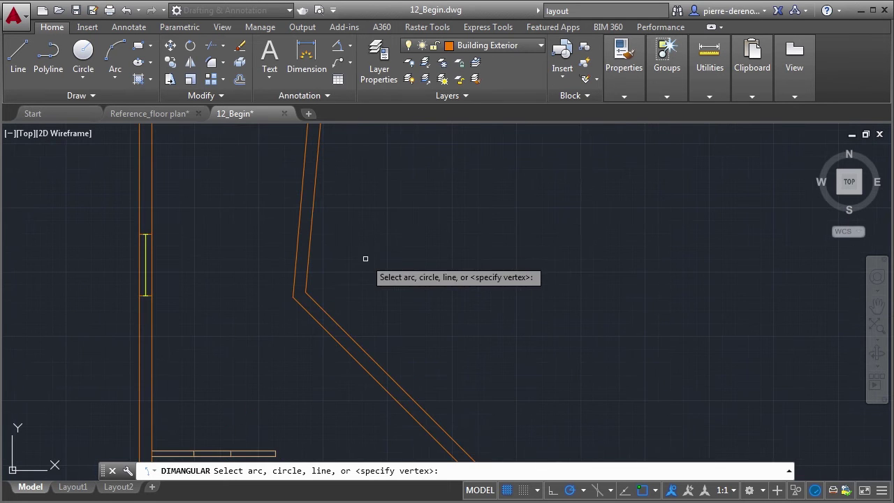
pyautogui.click(310, 266)
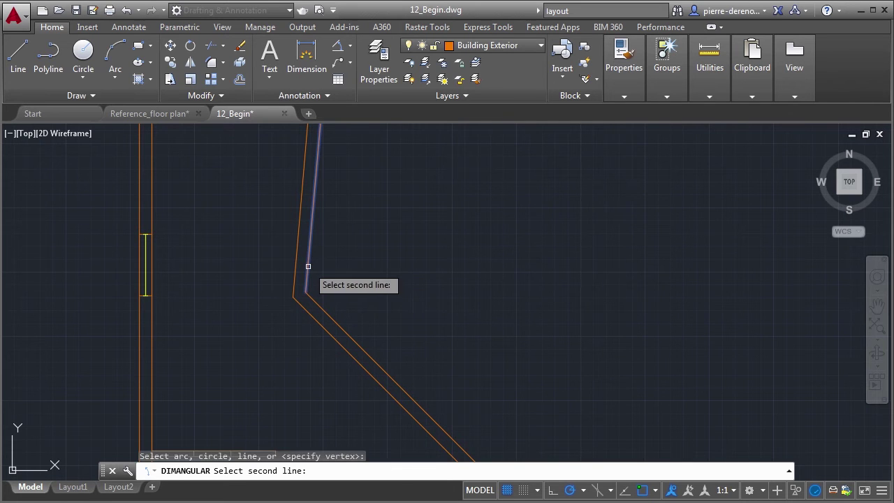
pyautogui.click(328, 310)
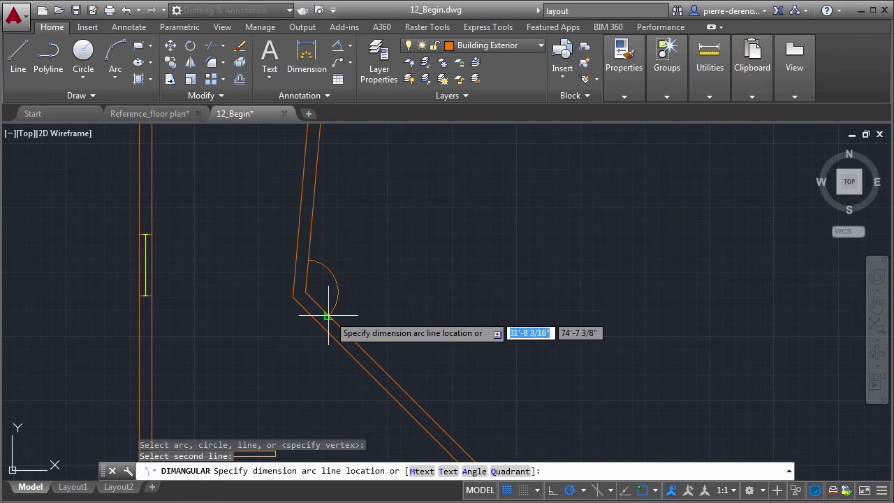
pyautogui.click(351, 261)
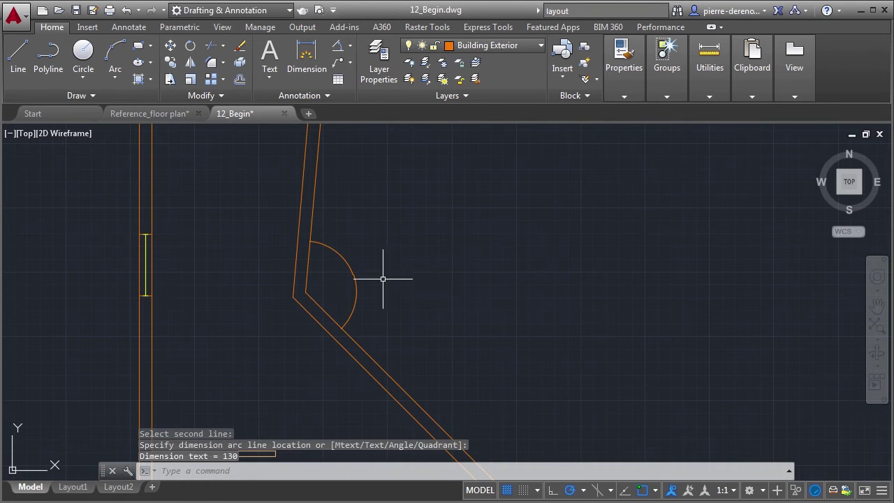
pyautogui.scroll(5, 383, 278)
pyautogui.scroll(3, 435, 286)
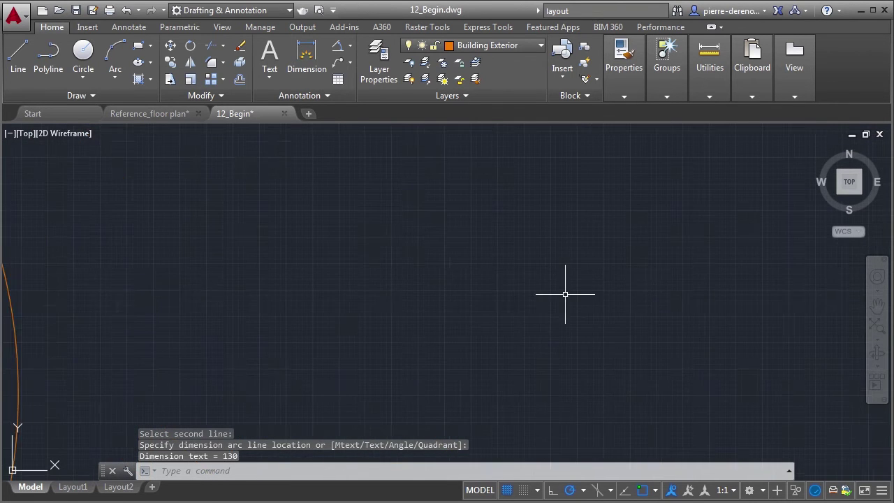
pyautogui.scroll(-6, 379, 305)
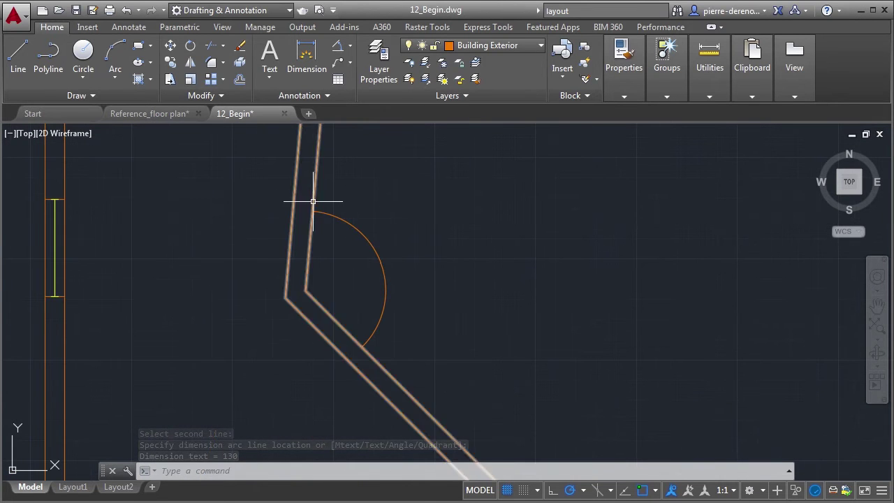
pyautogui.scroll(2, 373, 264)
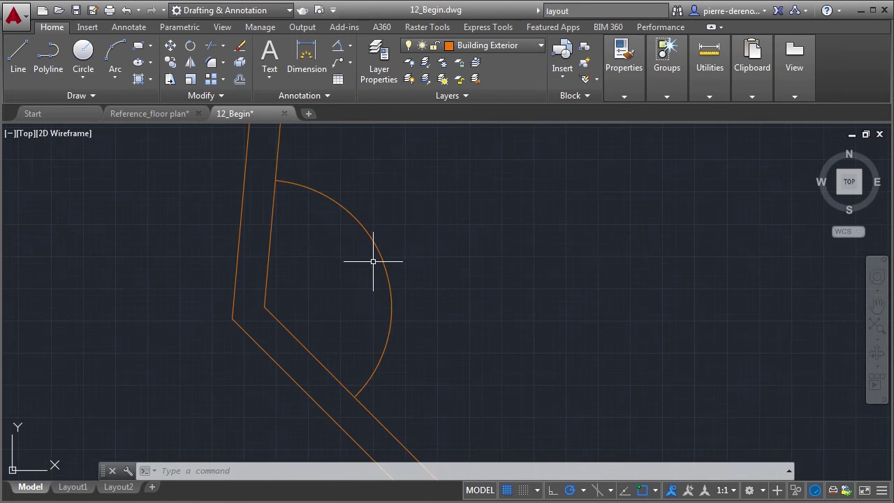
pyautogui.scroll(5, 373, 261)
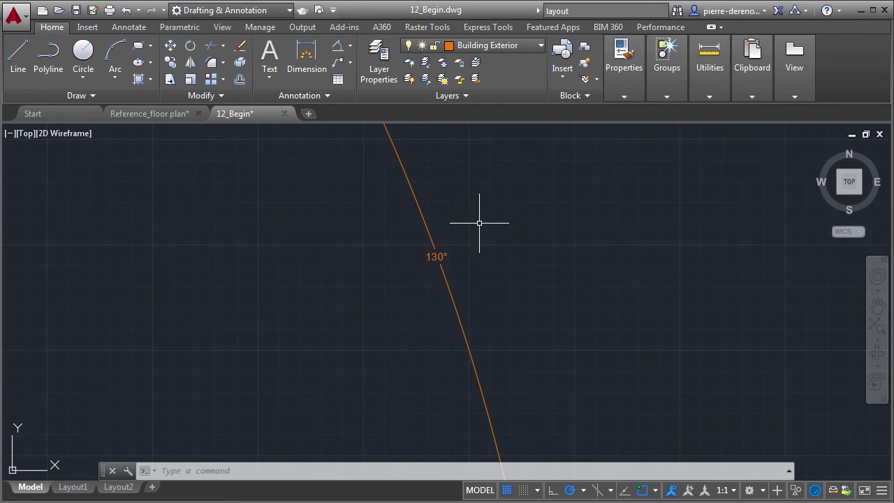
pyautogui.scroll(-5, 365, 309)
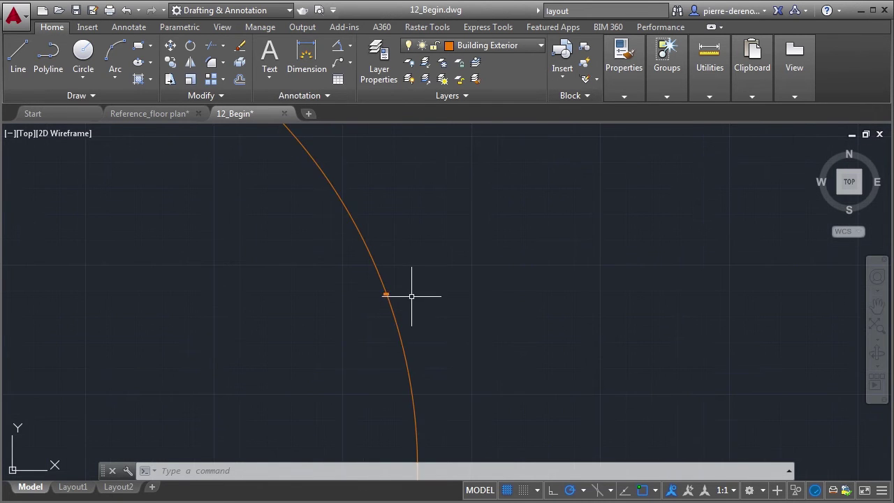
pyautogui.scroll(-2, 413, 289)
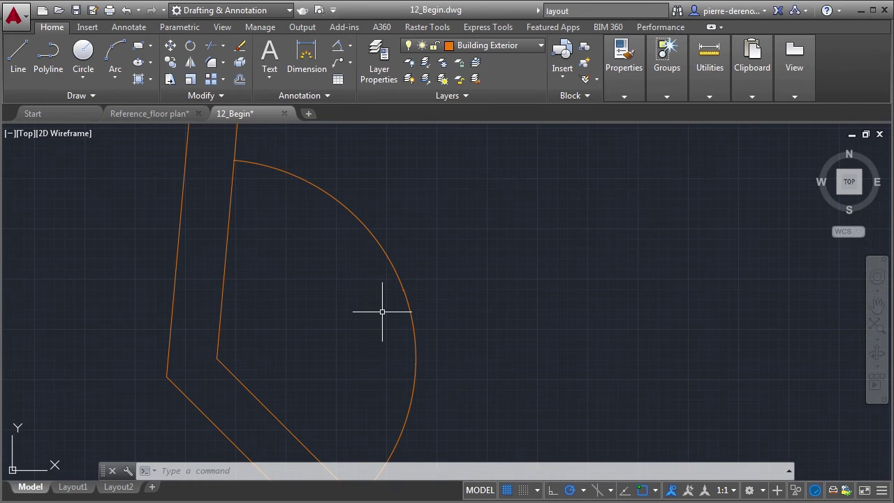
# - Move the angular dimension to the Dimensions layer and make Dimensions the current layer
pyautogui.click(392, 265)
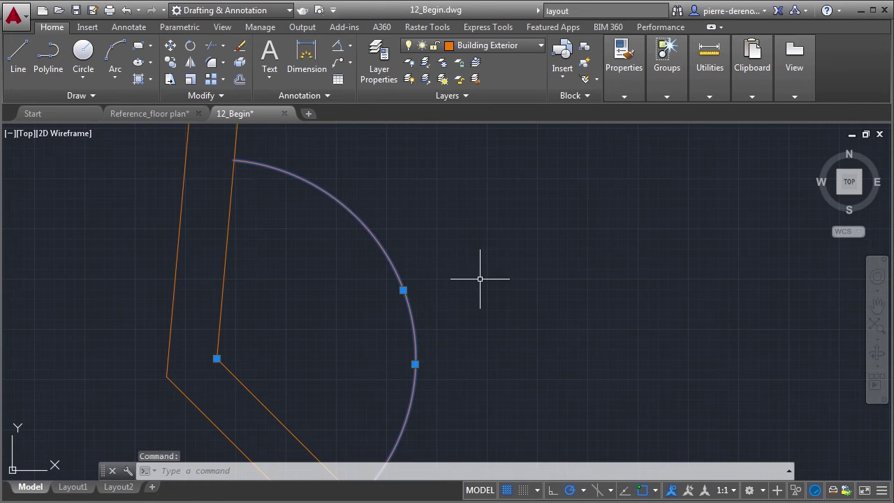
pyautogui.click(541, 46)
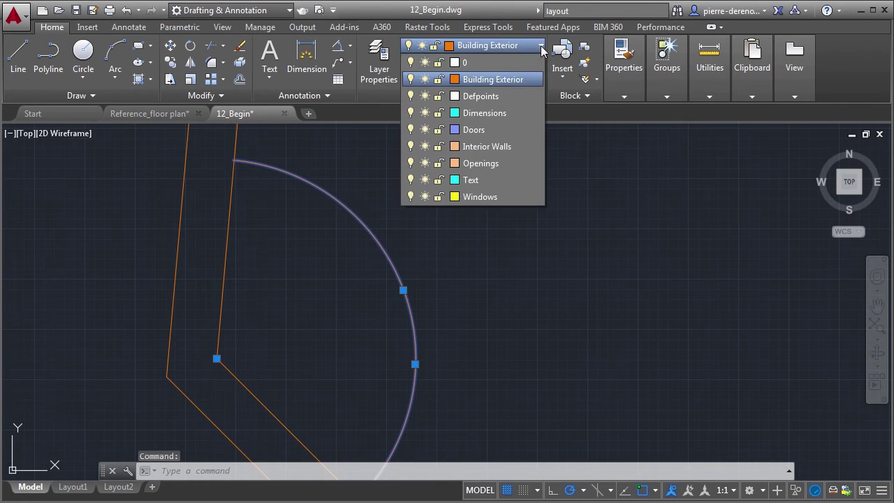
pyautogui.click(505, 113)
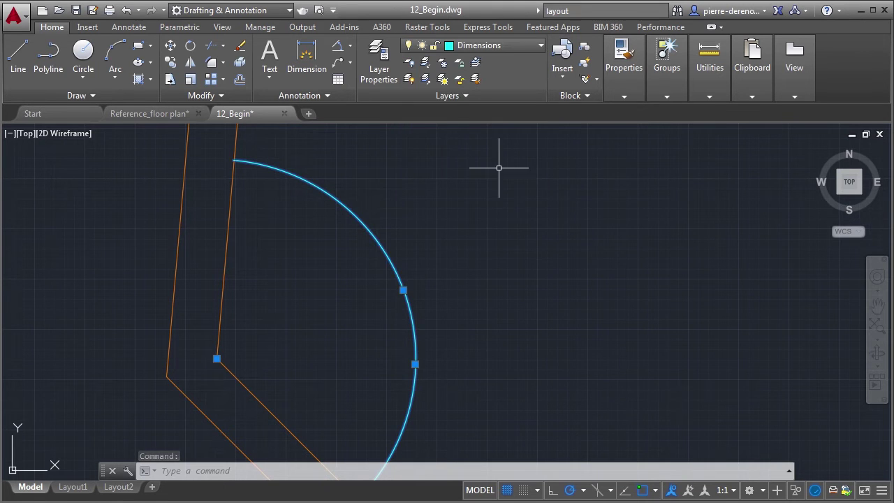
pyautogui.click(385, 79)
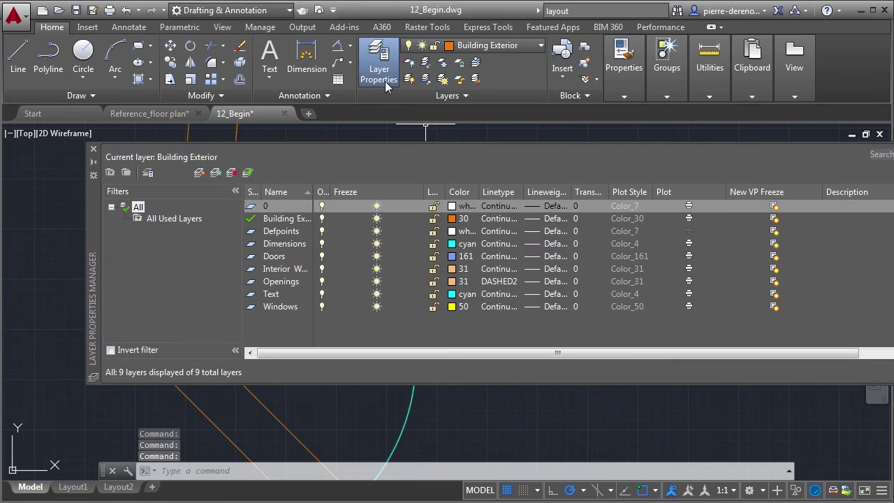
pyautogui.doubleClick(251, 245)
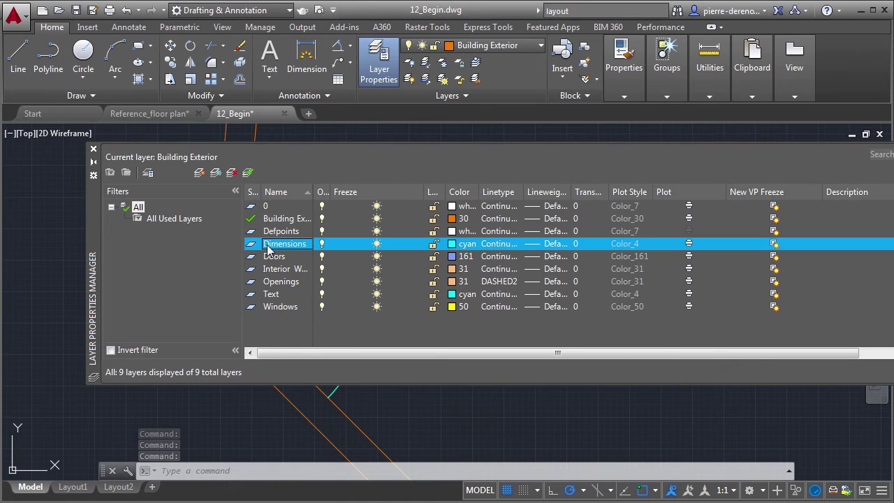
pyautogui.click(93, 149)
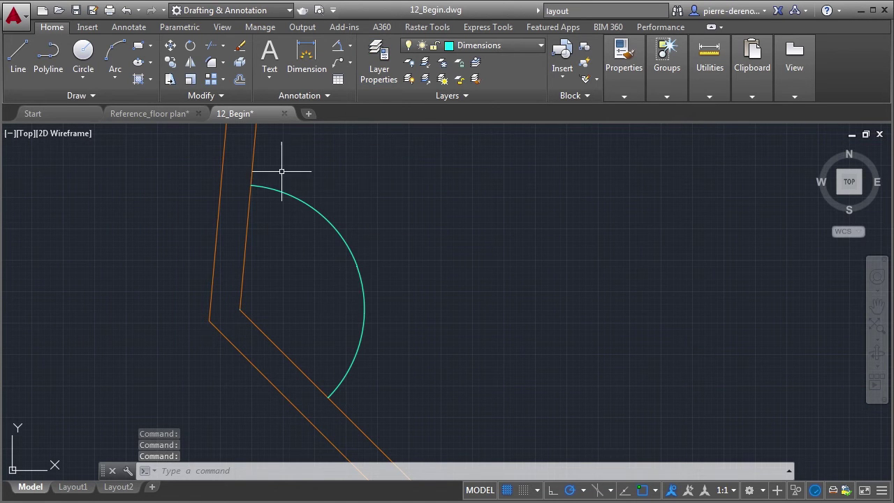
# - Zoom in on the 130° dimension text, then zoom back out to the whole arc
pyautogui.scroll(2, 349, 280)
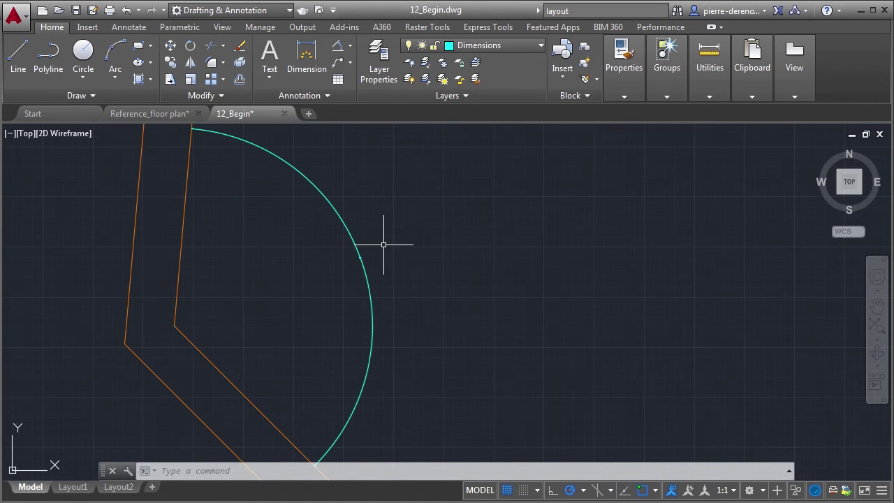
pyautogui.scroll(2, 375, 236)
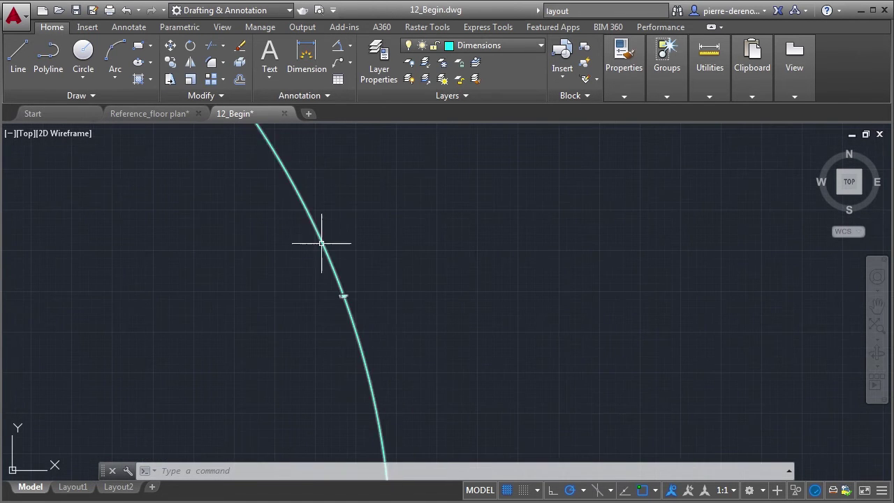
pyautogui.scroll(3, 339, 291)
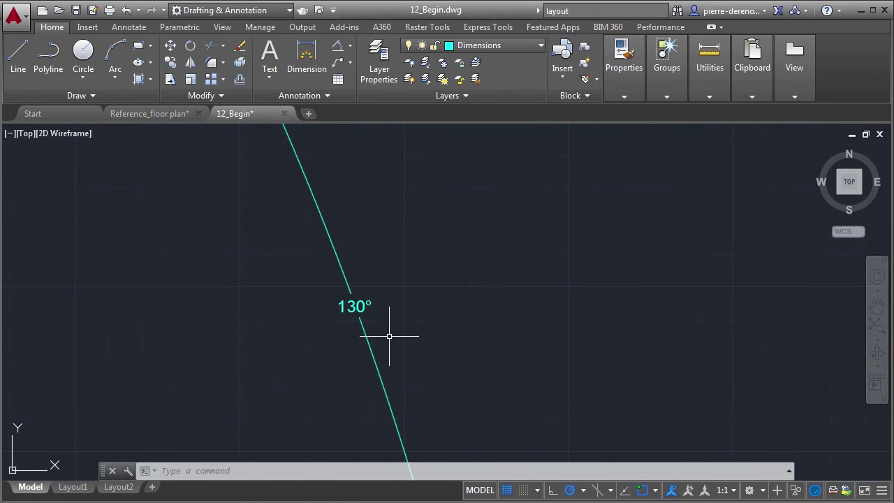
pyautogui.scroll(-4, 374, 290)
pyautogui.scroll(6, 317, 266)
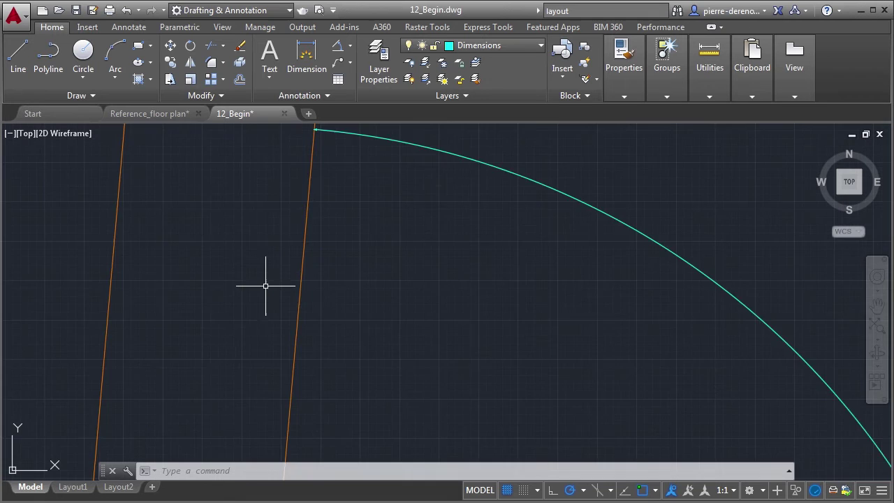
pyautogui.scroll(-2, 265, 285)
pyautogui.scroll(-2, 259, 253)
pyautogui.scroll(-2, 258, 197)
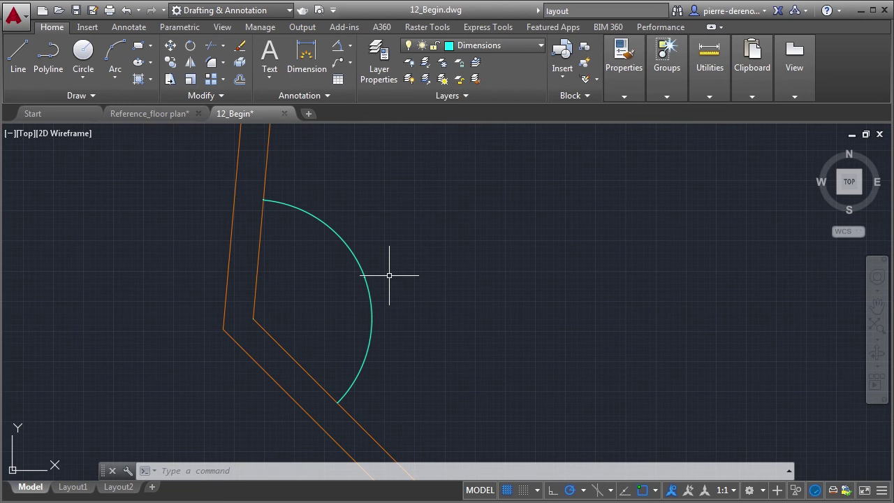
# - Run DIMSTYLE and begin a new dimension style from the Dimension Style Manager
pyautogui.write('dimstyl')
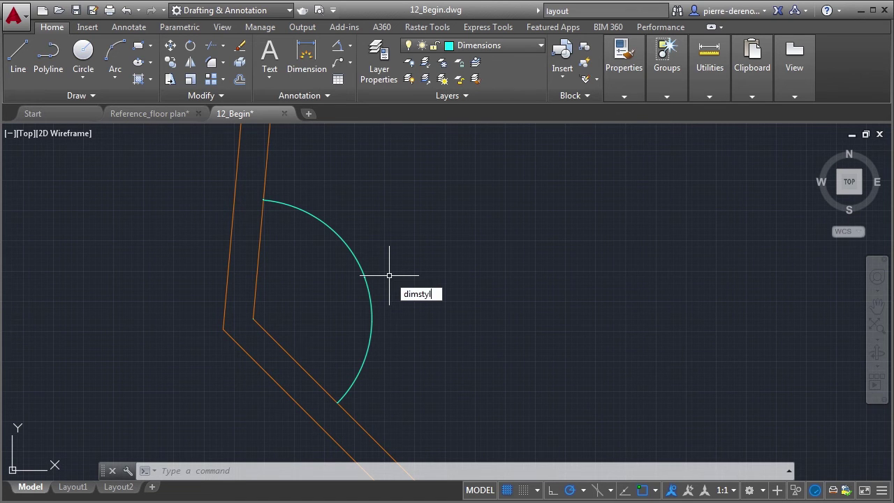
pyautogui.write('e')
pyautogui.press('Return')
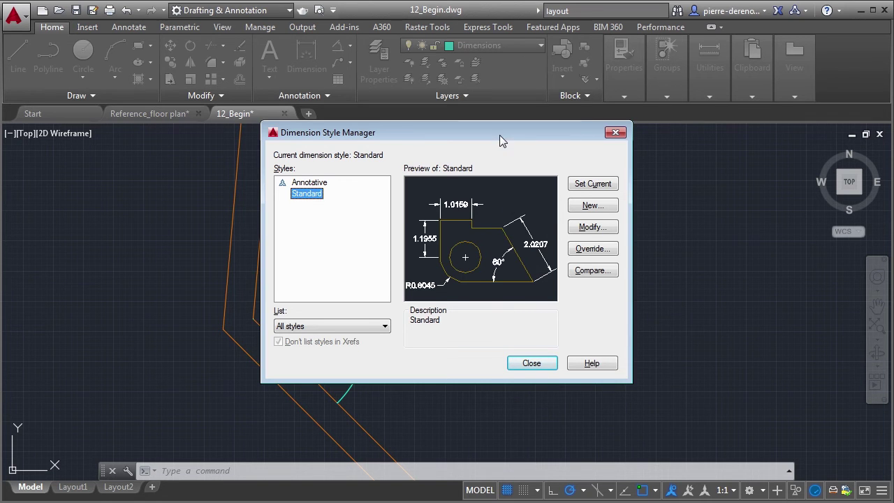
pyautogui.moveTo(499, 135); pyautogui.dragTo(482, 126)
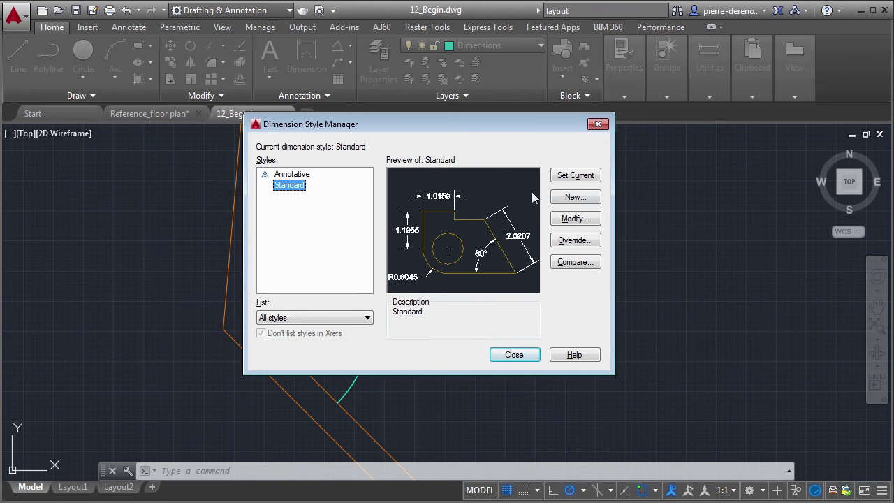
pyautogui.click(576, 199)
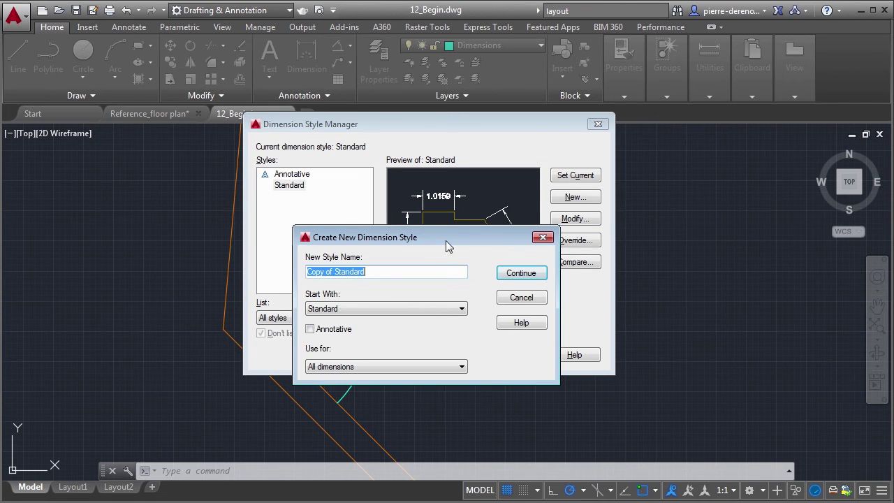
# - Create 'My Style' from Standard and set its Primary Units format to Architectural
pyautogui.moveTo(445, 241); pyautogui.dragTo(441, 185)
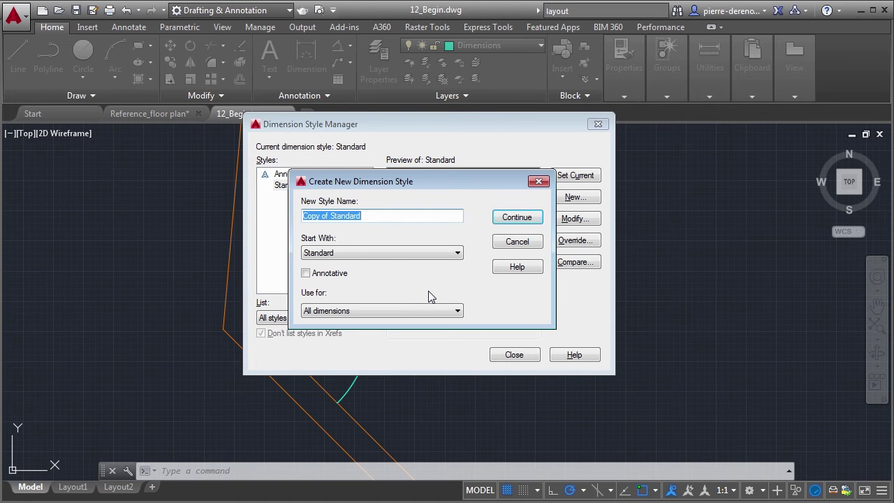
pyautogui.click(458, 257)
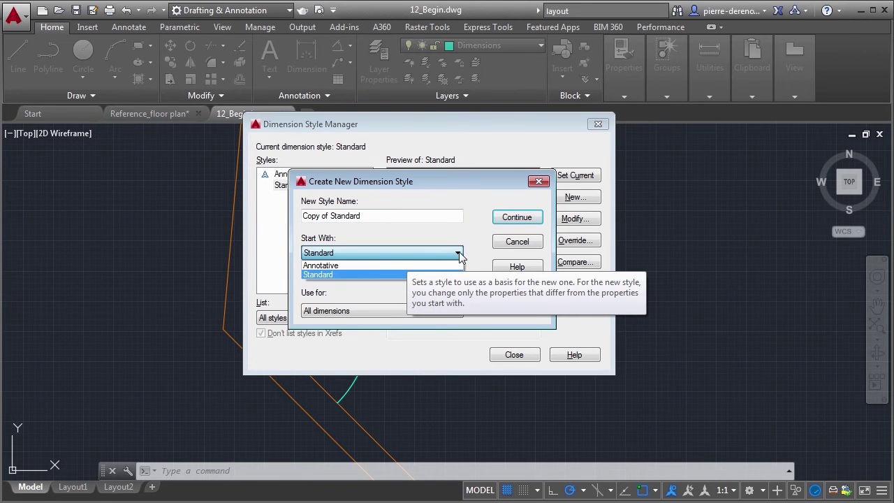
pyautogui.click(458, 255)
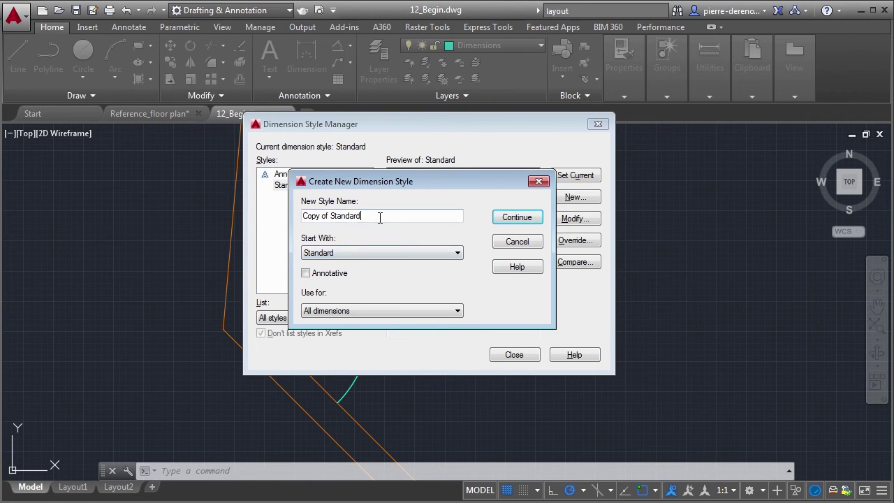
pyautogui.moveTo(379, 216); pyautogui.dragTo(279, 217)
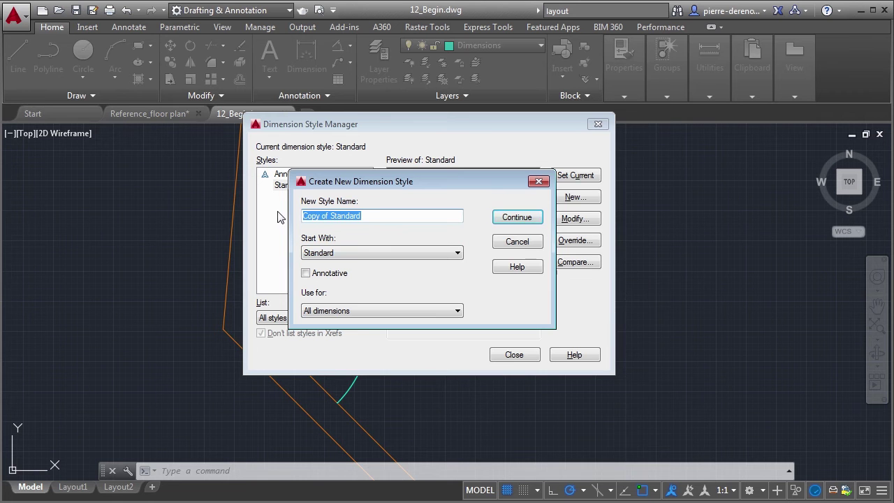
pyautogui.write('My Style')
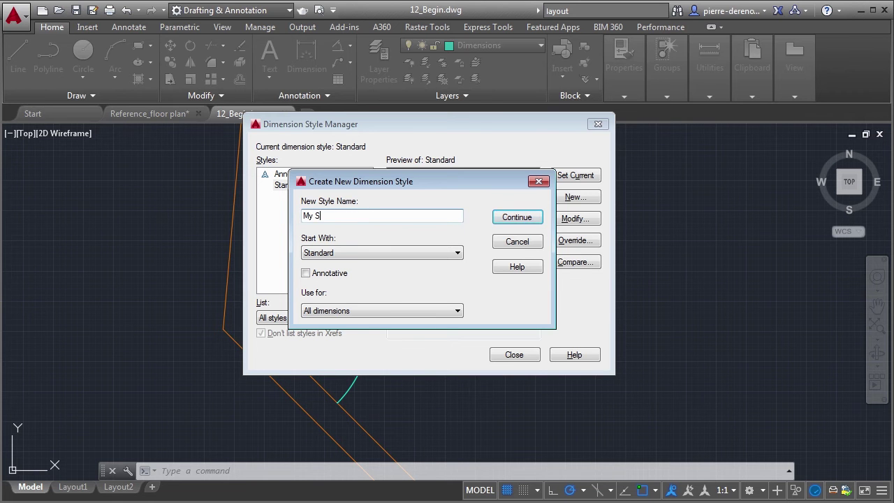
pyautogui.click(499, 219)
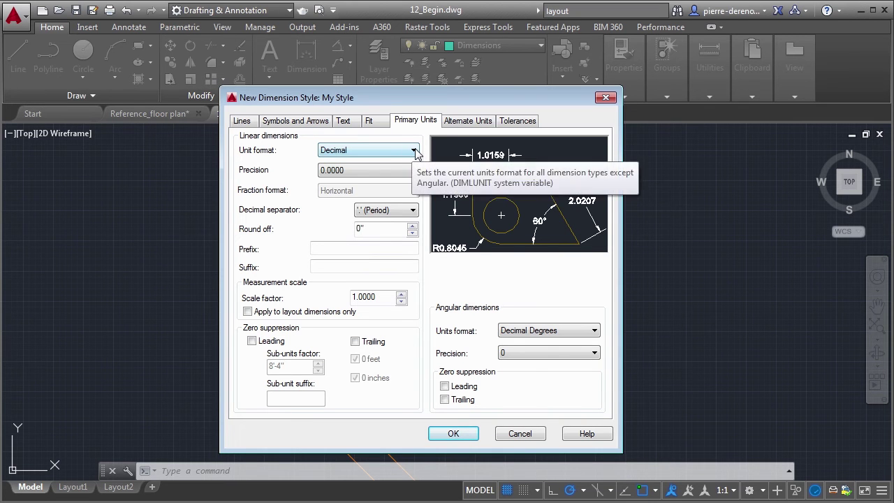
pyautogui.click(414, 150)
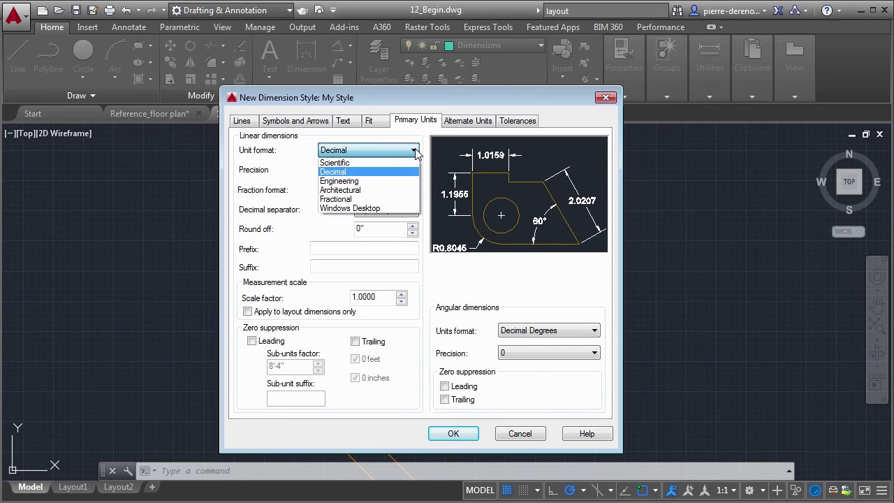
pyautogui.click(357, 189)
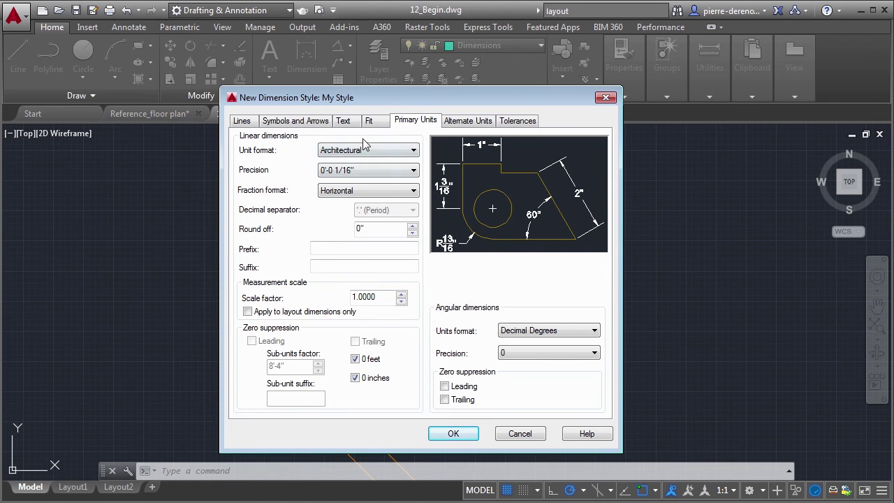
# - Give My Style text height 6 and arrow size 6, then save it with OK
pyautogui.click(345, 122)
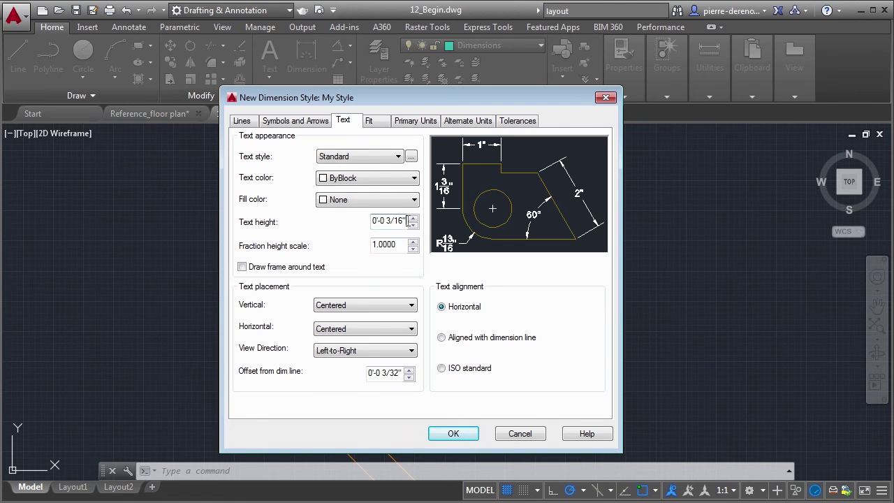
pyautogui.moveTo(409, 221); pyautogui.dragTo(372, 222)
pyautogui.write('6')
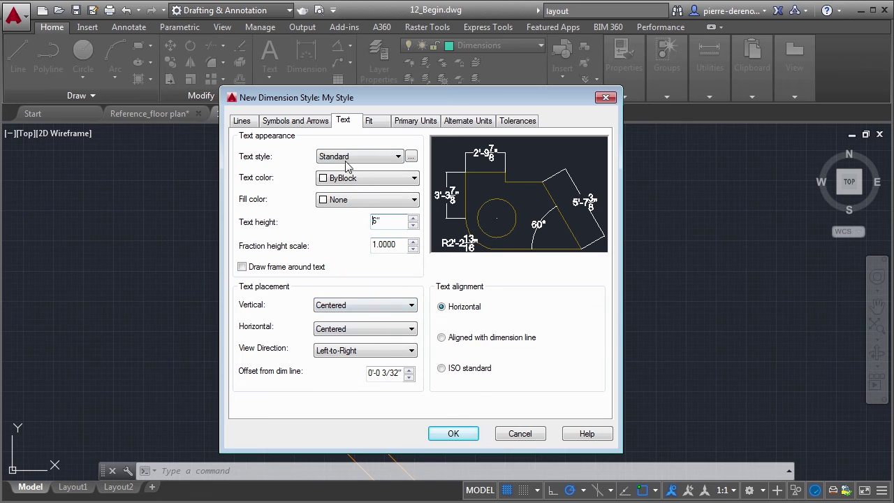
pyautogui.click(307, 121)
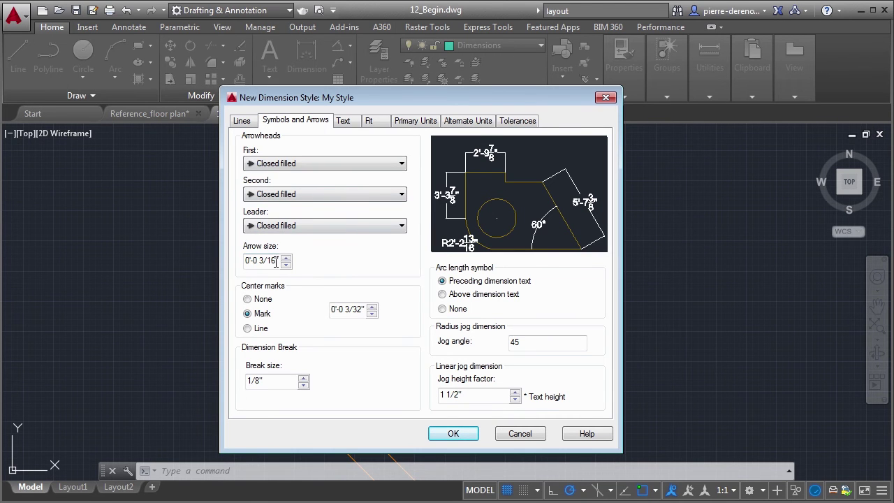
pyautogui.moveTo(276, 260); pyautogui.dragTo(246, 261)
pyautogui.write('3')
pyautogui.click(453, 433)
# - Close the style manager and apply My Style to the 130° angular dimension
pyautogui.click(514, 355)
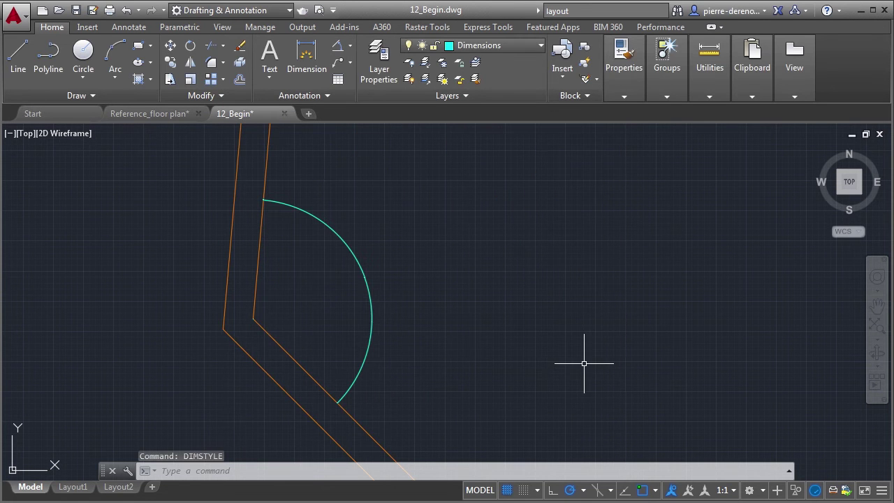
pyautogui.scroll(3, 293, 275)
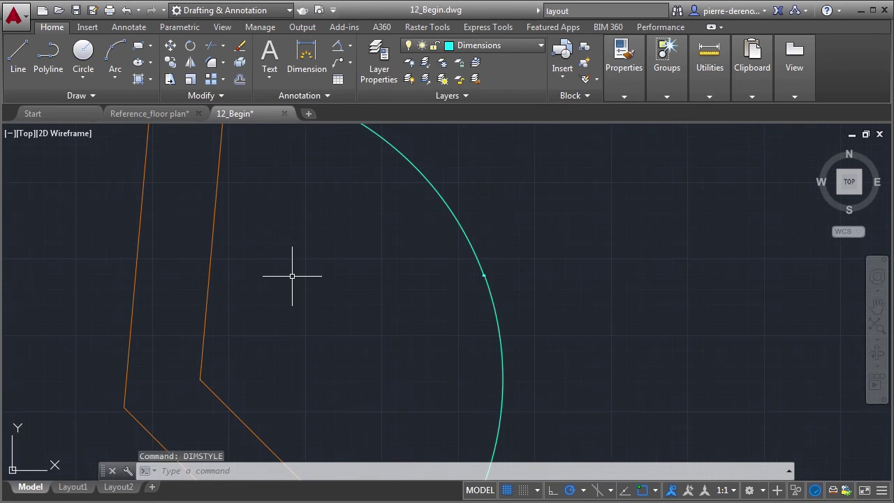
pyautogui.scroll(-3, 314, 275)
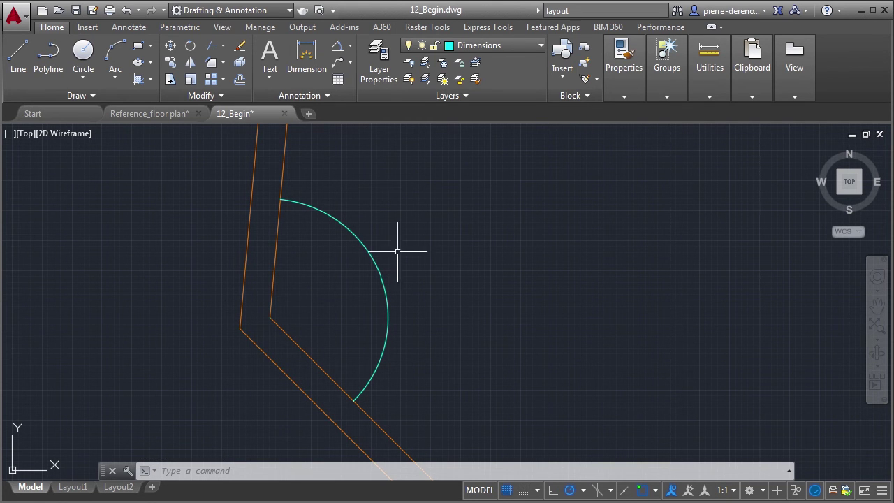
pyautogui.click(361, 241)
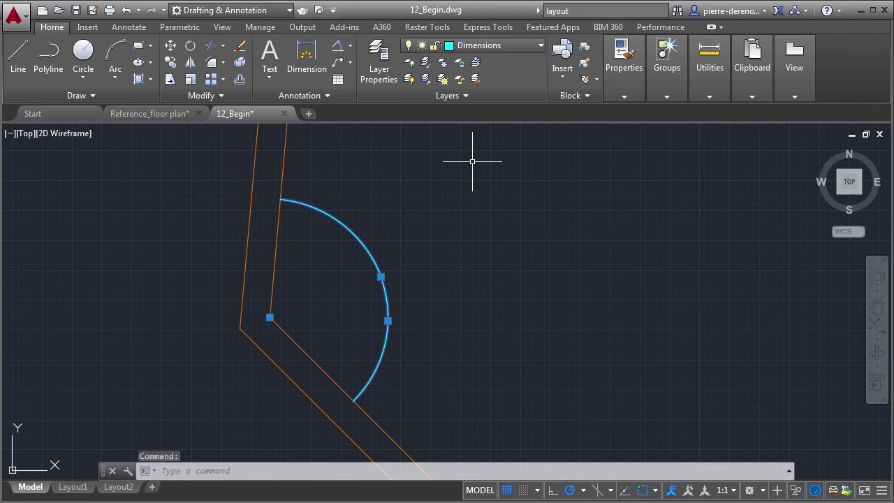
pyautogui.rightClick(467, 139)
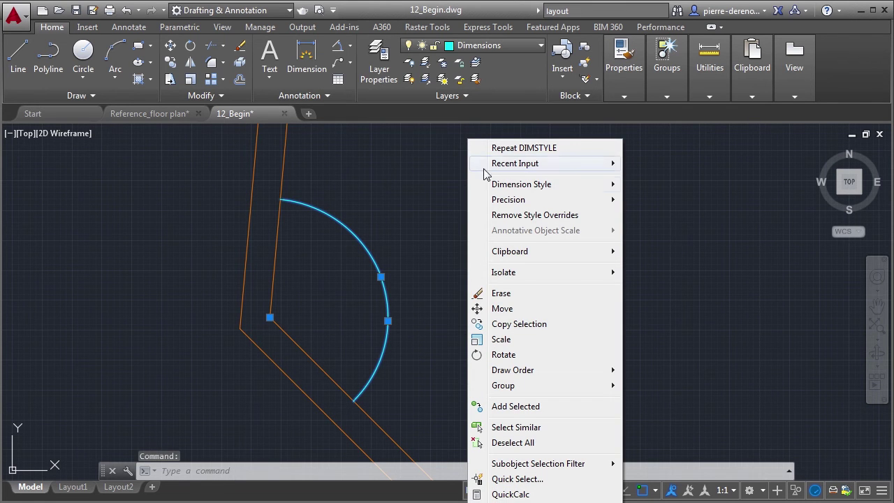
pyautogui.moveTo(509, 187)
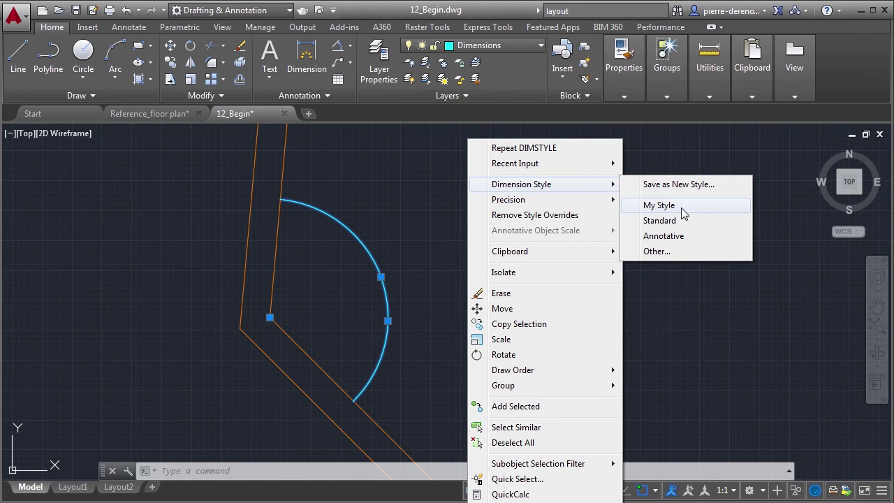
pyautogui.click(660, 205)
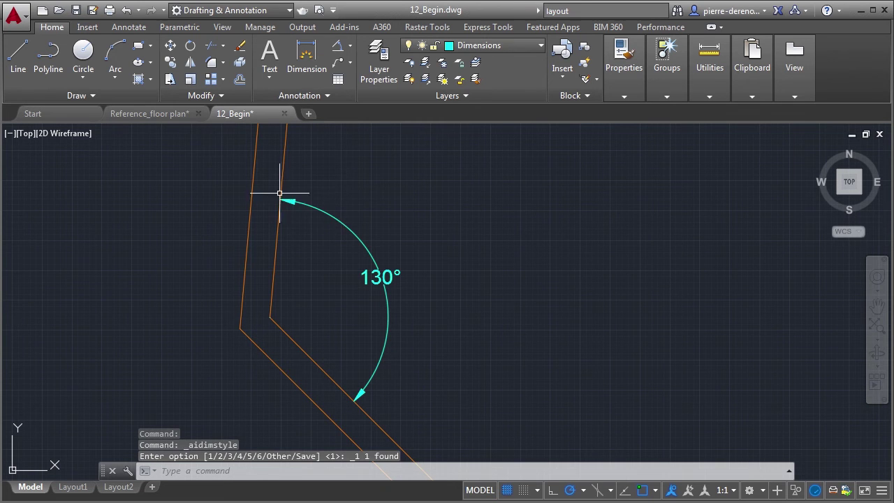
# - Zoom out to show the whole floor-plan section and expand the dimension type dropdown
pyautogui.scroll(-3, 385, 307)
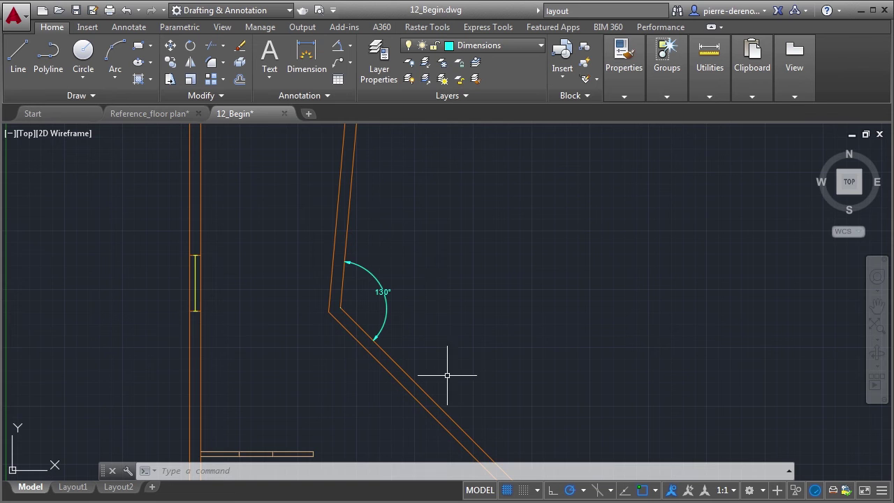
pyautogui.scroll(-4, 383, 350)
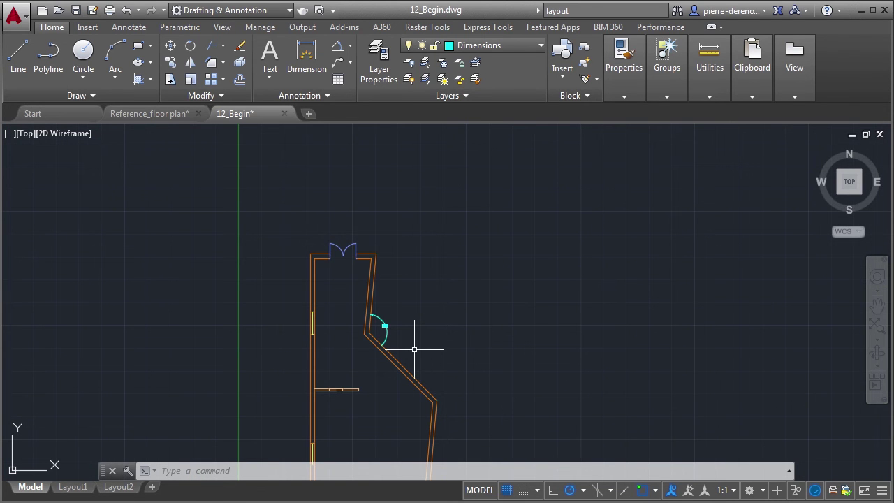
pyautogui.click(351, 48)
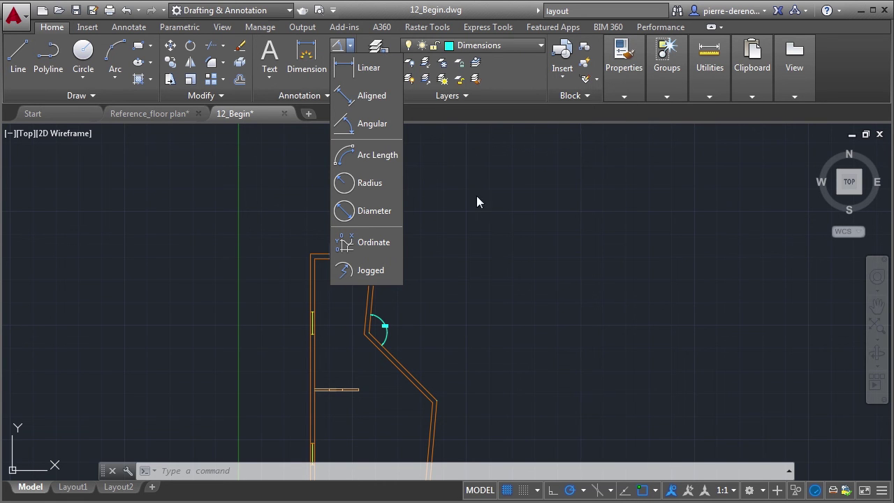
# - Add a 15'-6 11/16" linear dimension between the angled wall's upper and lower corners
pyautogui.click(377, 76)
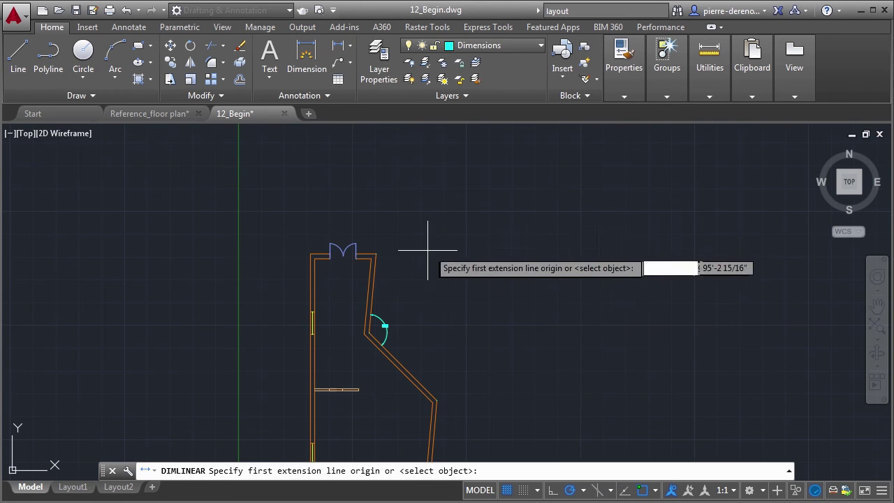
pyautogui.scroll(-2, 427, 249)
pyautogui.scroll(5, 379, 279)
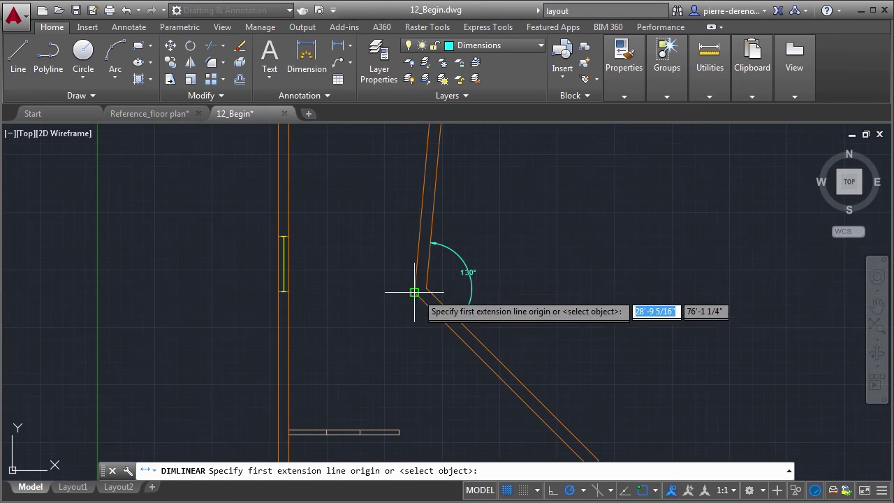
pyautogui.scroll(-3, 414, 292)
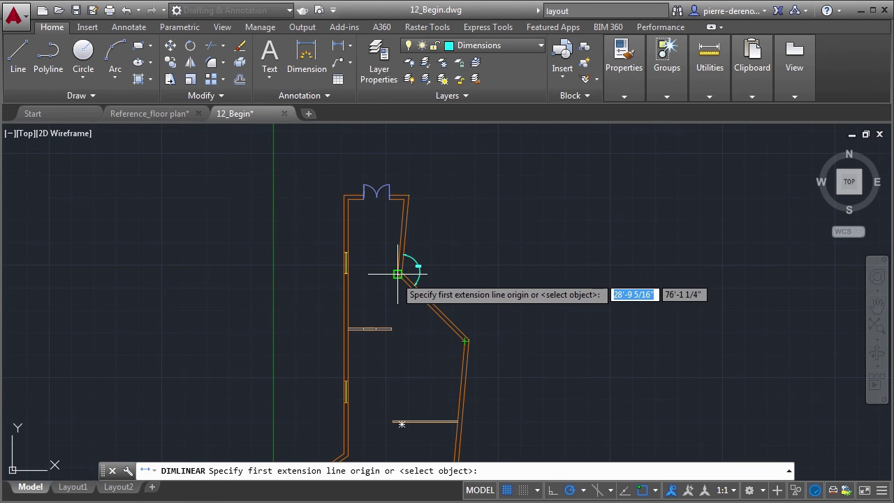
pyautogui.click(397, 274)
pyautogui.click(465, 340)
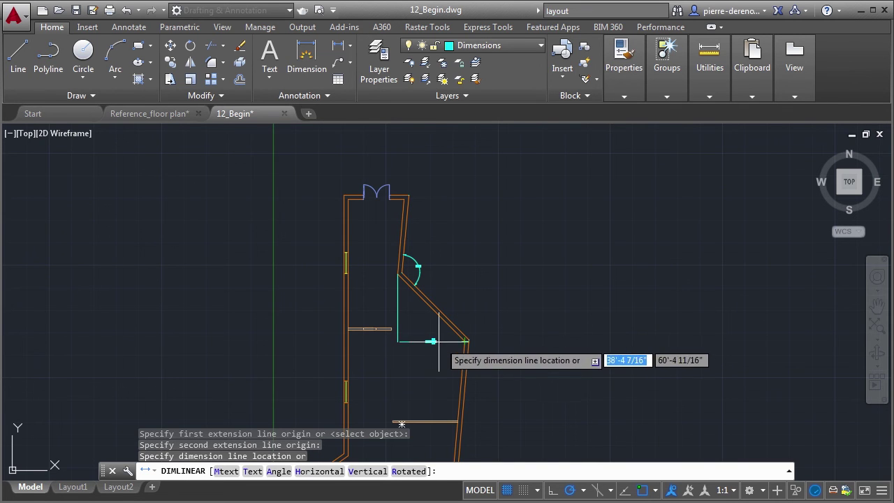
pyautogui.click(438, 341)
pyautogui.scroll(4, 426, 340)
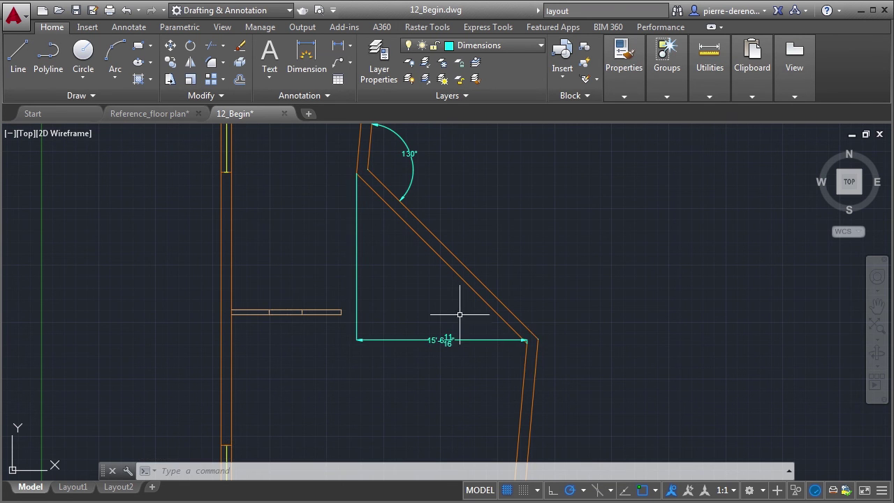
pyautogui.scroll(-4, 433, 250)
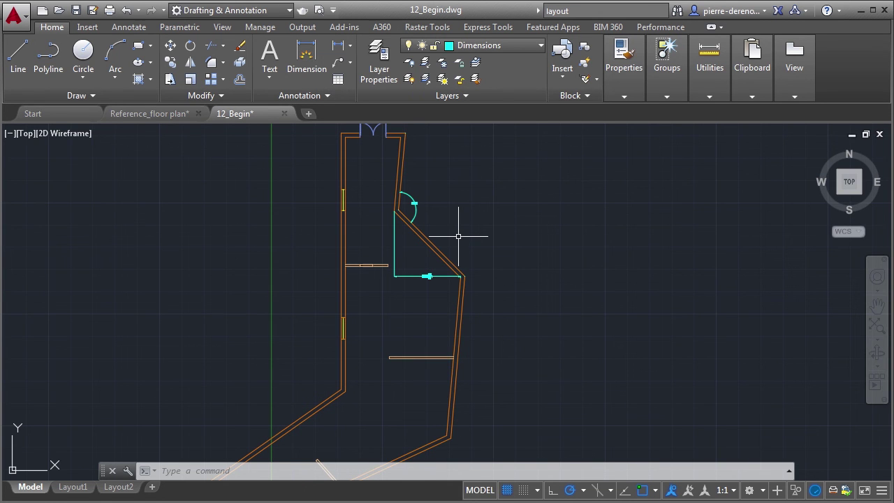
# - Add a 29'-9 1/8" aligned dimension along the left wall
pyautogui.click(350, 47)
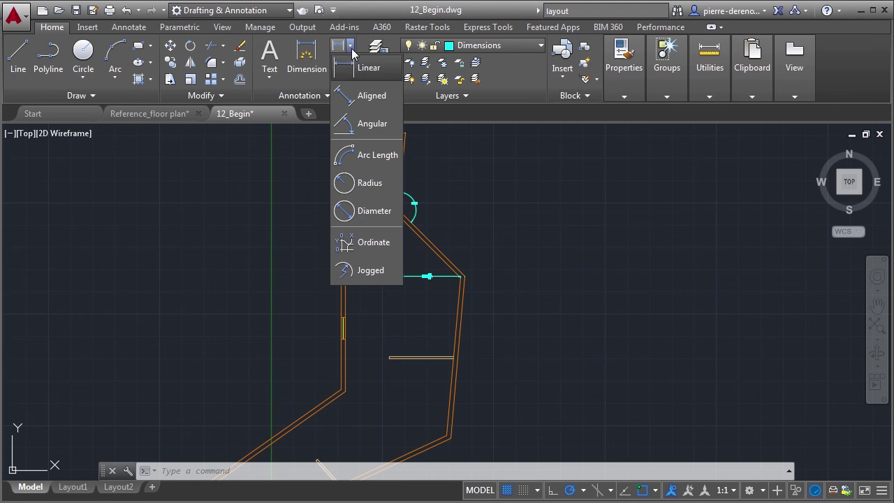
pyautogui.click(350, 96)
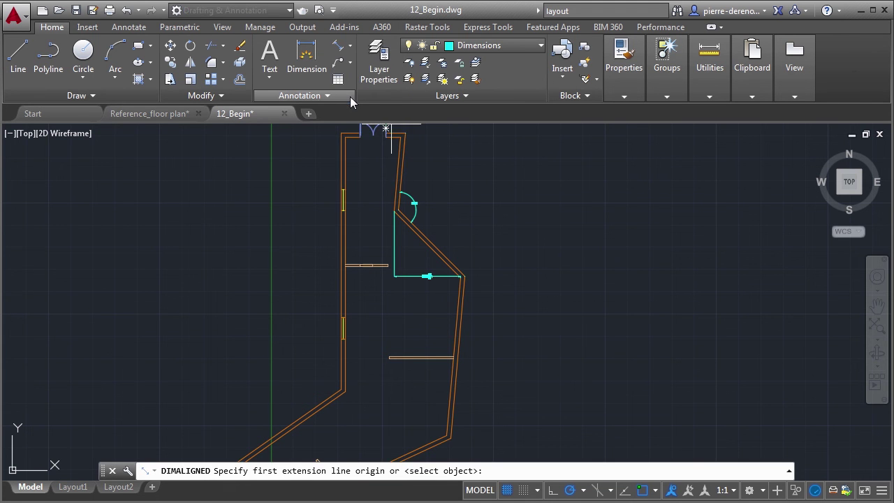
pyautogui.scroll(3, 364, 202)
pyautogui.scroll(-3, 368, 168)
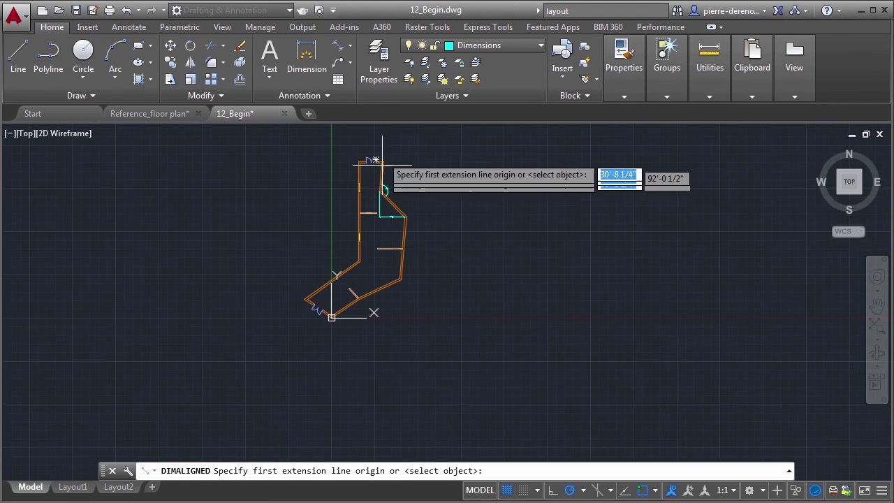
pyautogui.scroll(5, 368, 168)
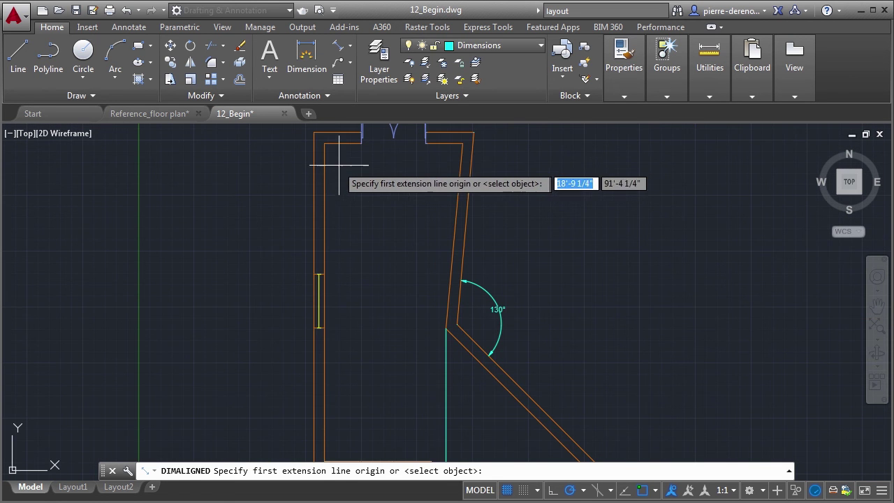
pyautogui.click(327, 147)
pyautogui.scroll(-3, 331, 145)
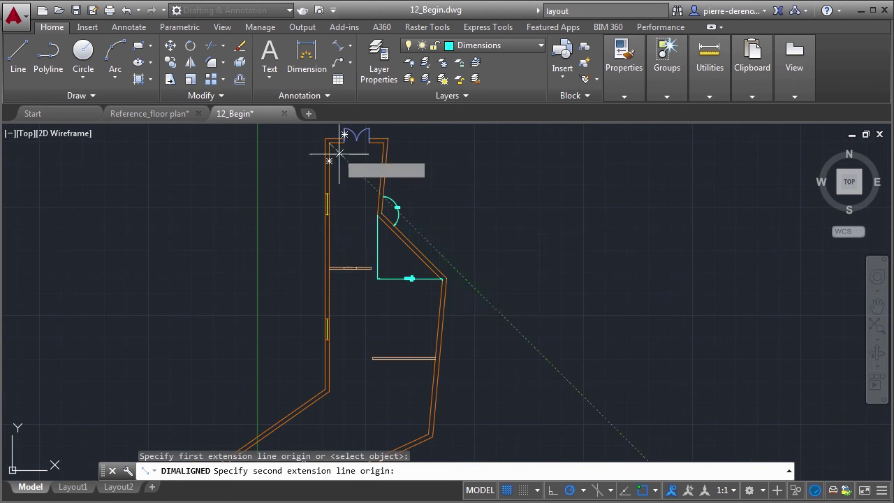
pyautogui.scroll(3, 342, 240)
pyautogui.click(327, 205)
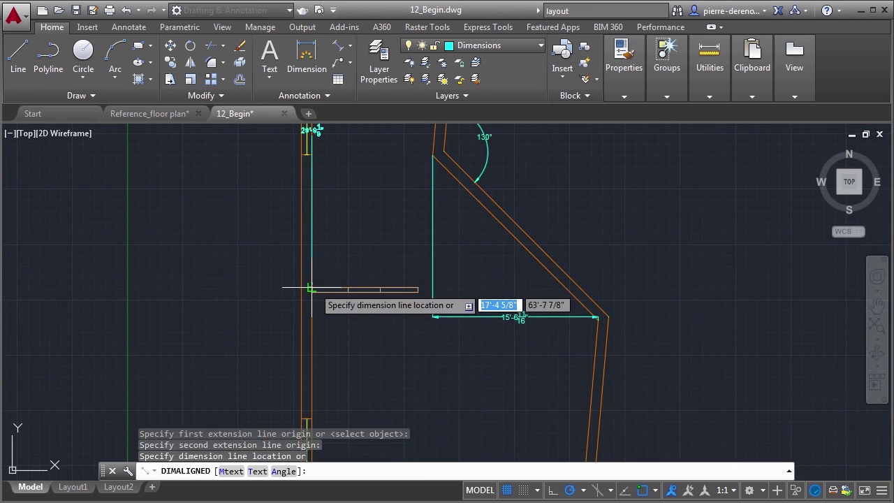
pyautogui.scroll(-3, 320, 277)
pyautogui.click(326, 239)
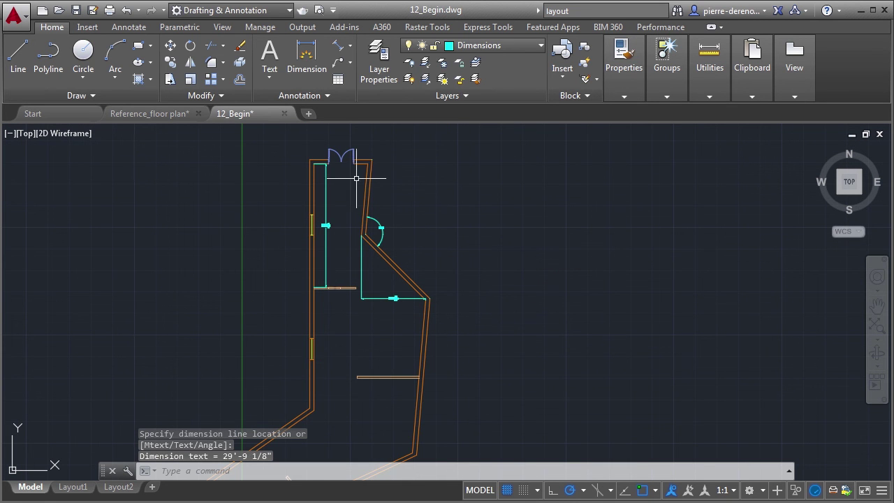
pyautogui.scroll(-2, 355, 176)
pyautogui.scroll(-1, 375, 198)
pyautogui.scroll(4, 336, 303)
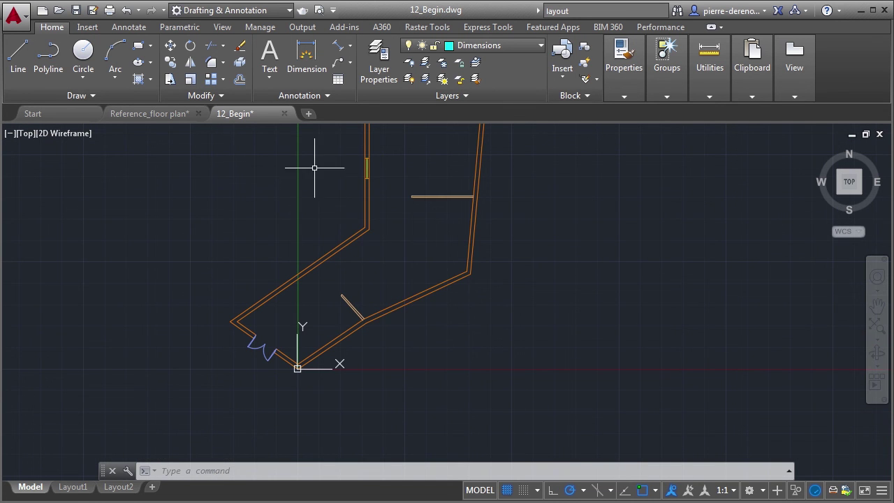
# - Repeat DIMALIGNED to dimension the lower-left diagonal wall at 40'
pyautogui.rightClick(320, 140)
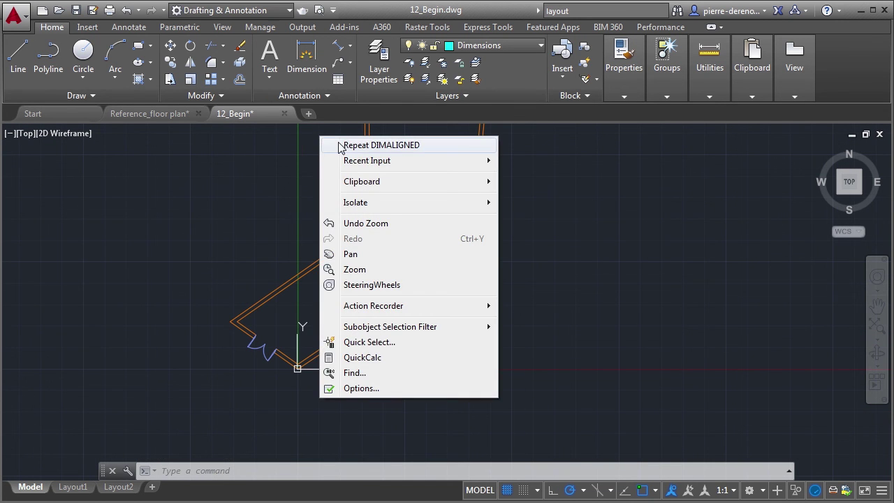
pyautogui.click(350, 145)
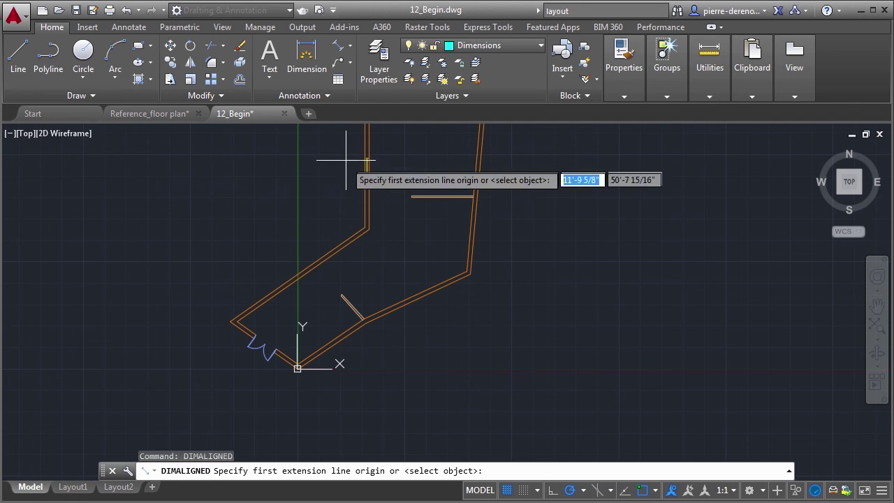
pyautogui.click(366, 226)
pyautogui.click(231, 321)
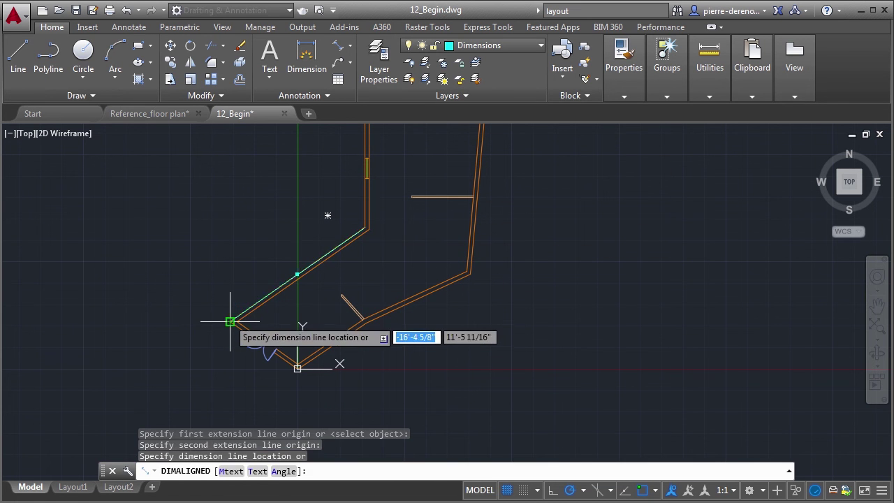
pyautogui.click(233, 297)
pyautogui.scroll(5, 290, 259)
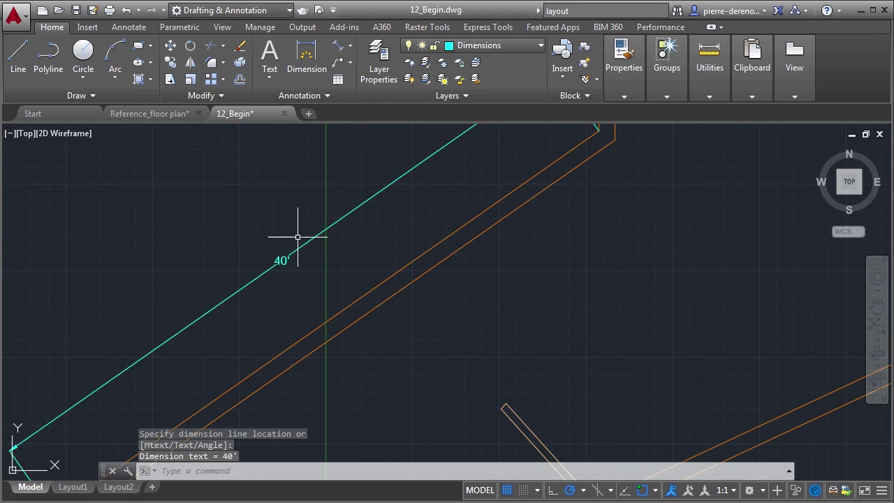
pyautogui.scroll(-5, 297, 270)
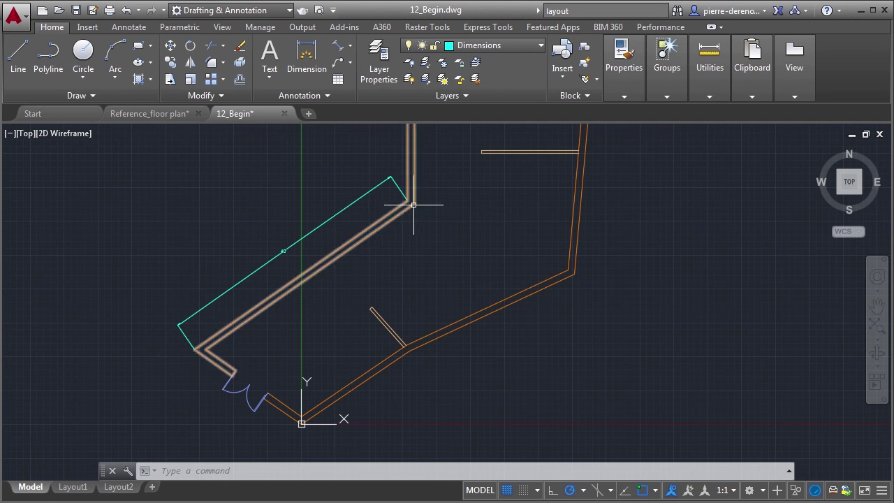
pyautogui.scroll(-4, 402, 322)
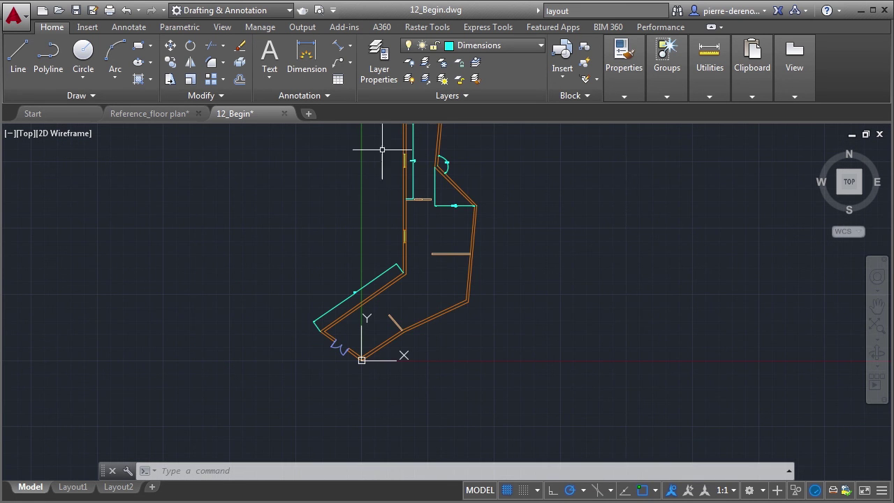
pyautogui.click(350, 48)
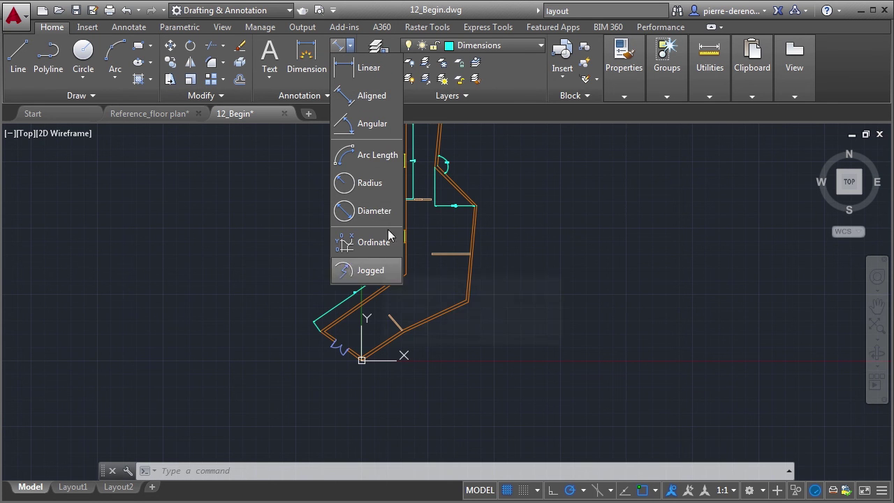
pyautogui.click(481, 124)
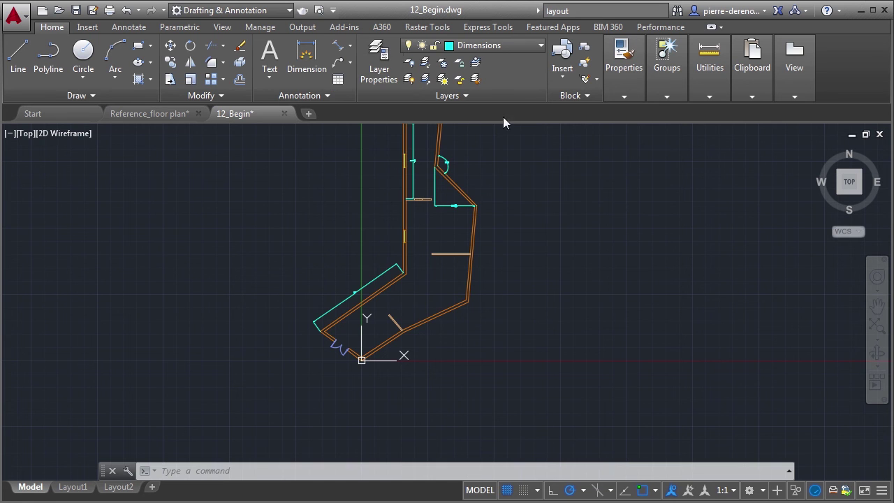